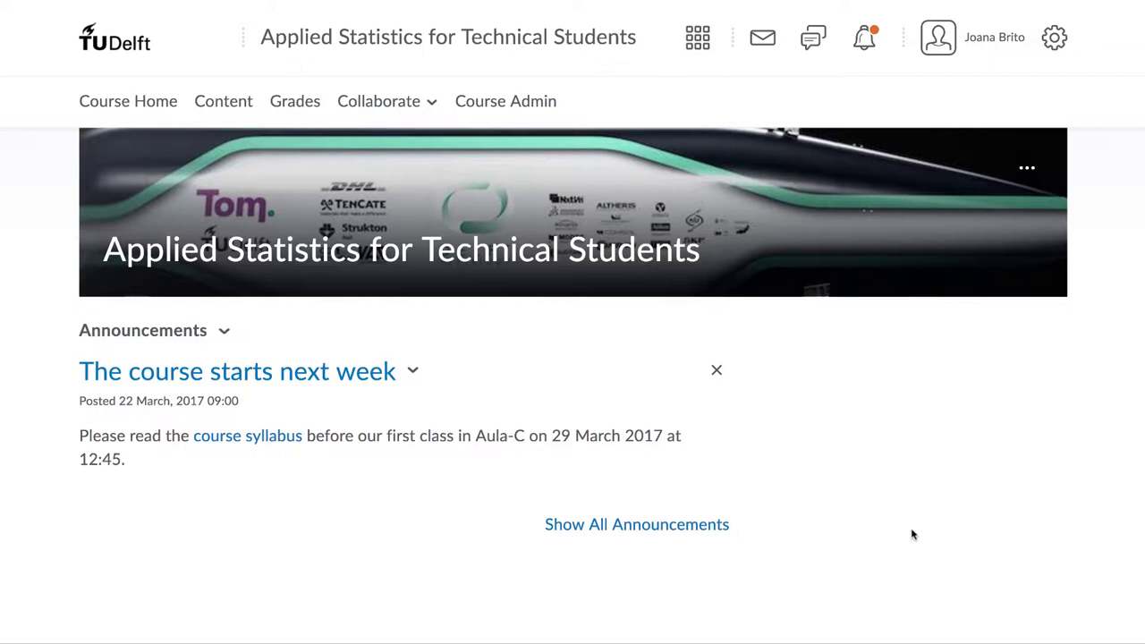
Step: Go to Course Admin > Groups and start a new group category
click(478, 108)
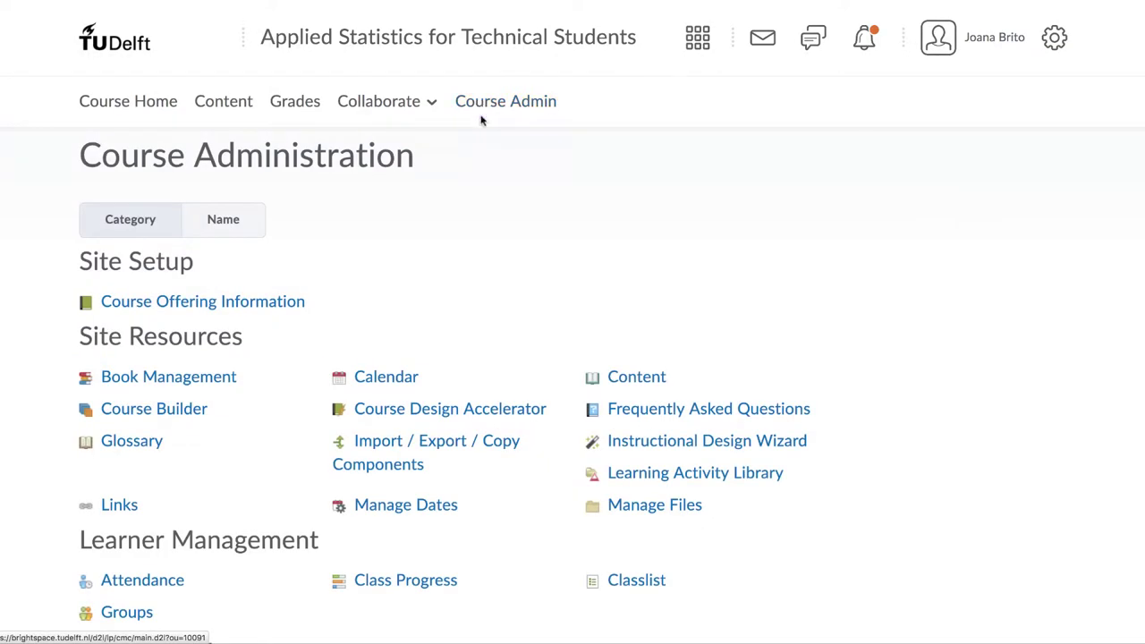
scroll(480, 331, down, 3)
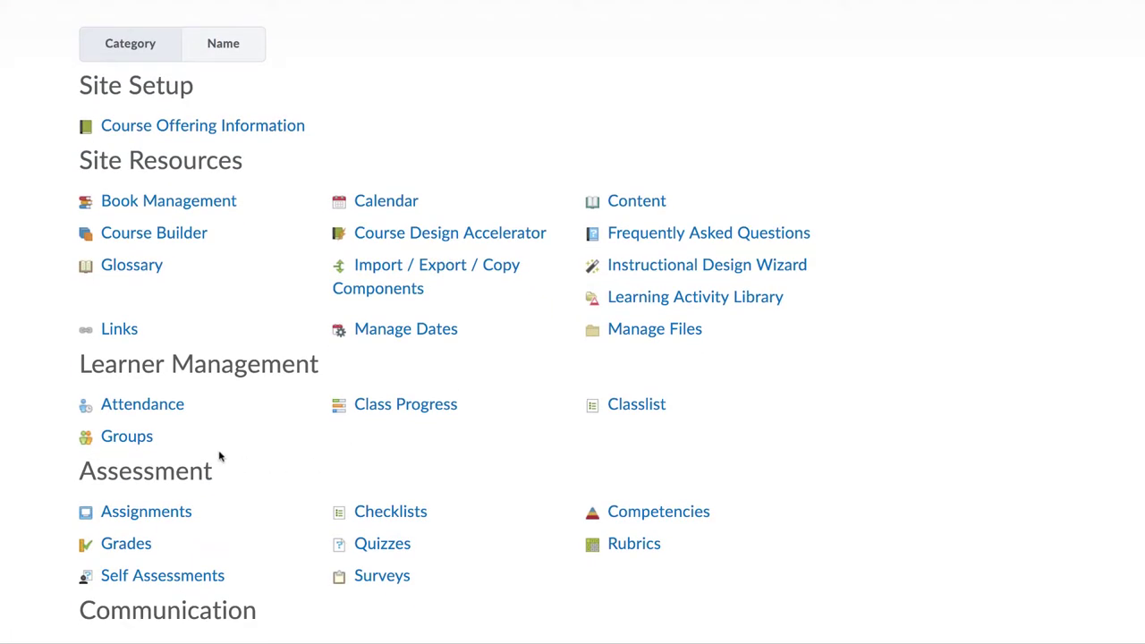
click(123, 436)
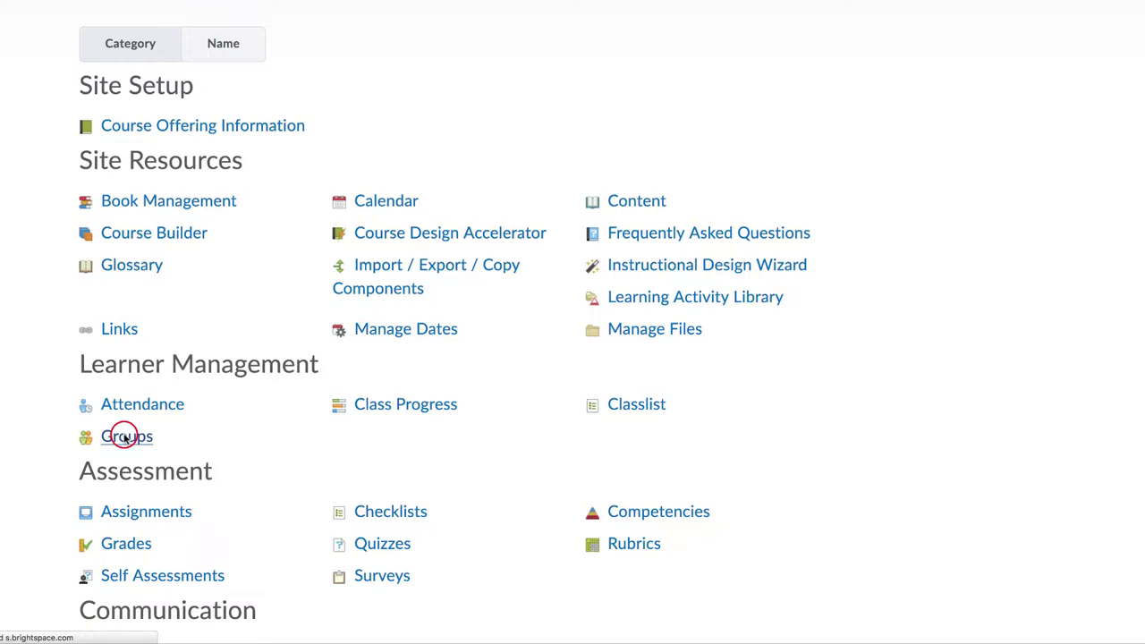
click(150, 228)
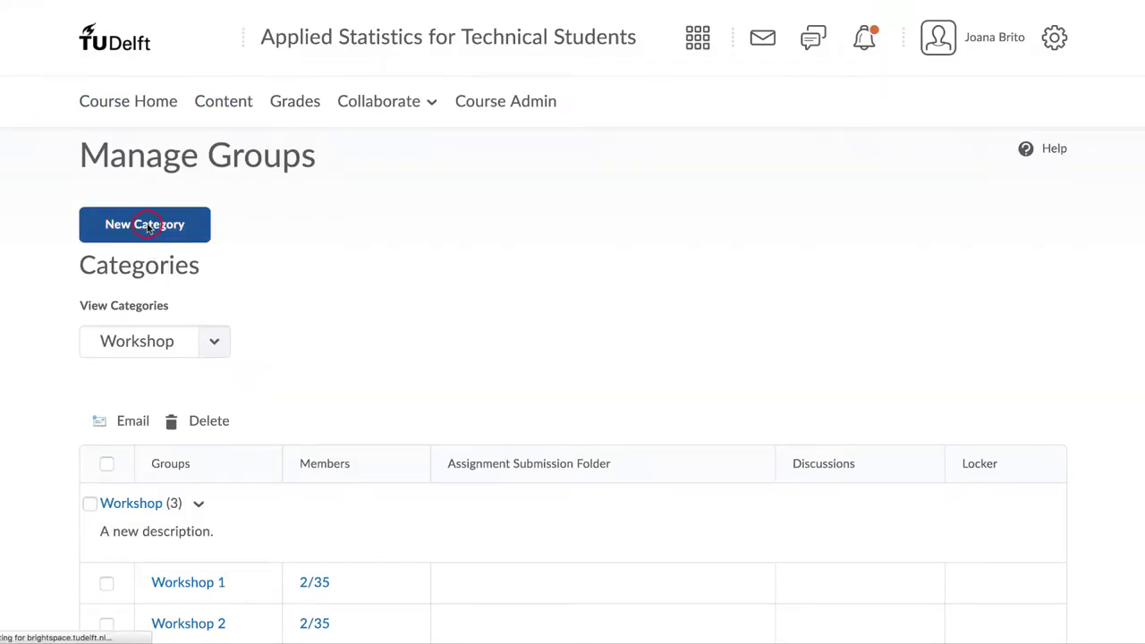
Step: Name the category 'Assignments' with the description 'A new description here.'
click(146, 299)
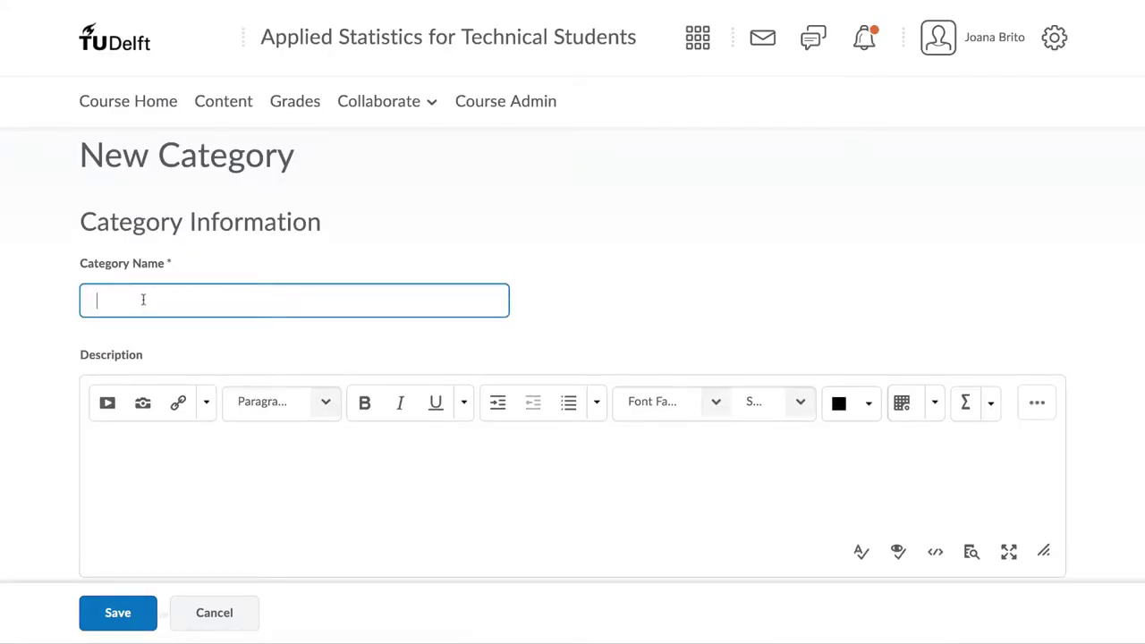
text(Assignment)
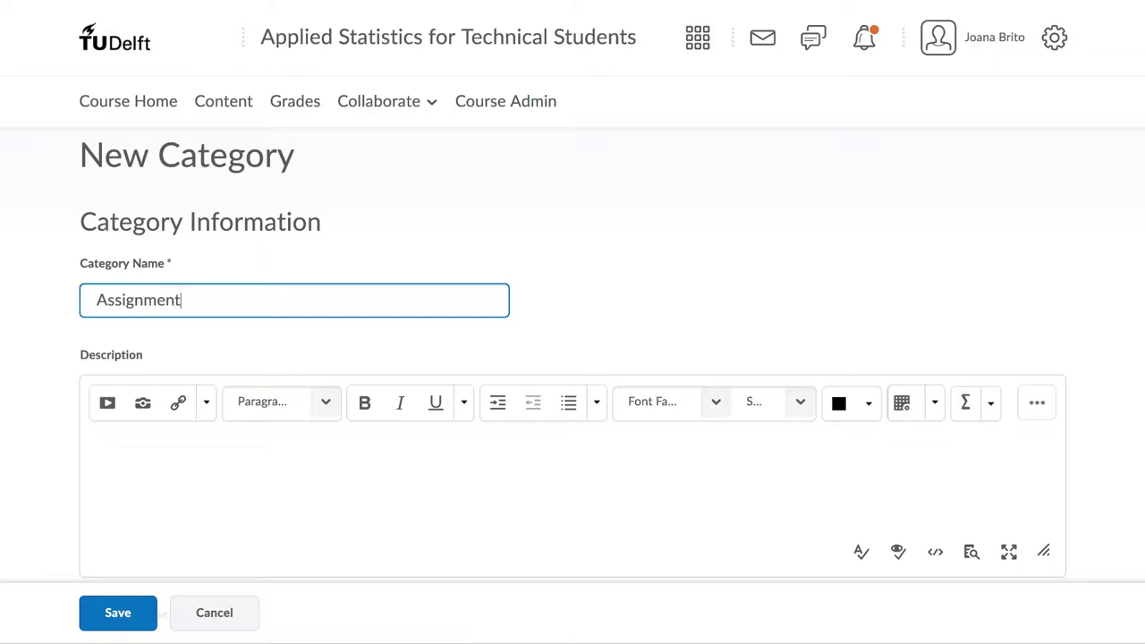
text(s)
click(171, 491)
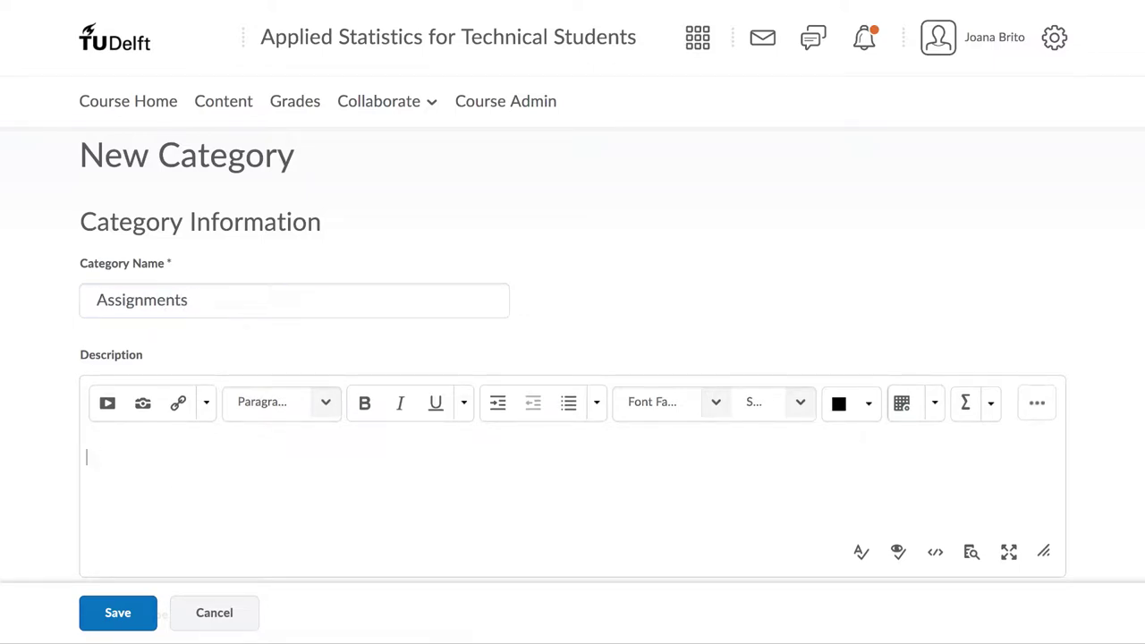
text(A new description here.)
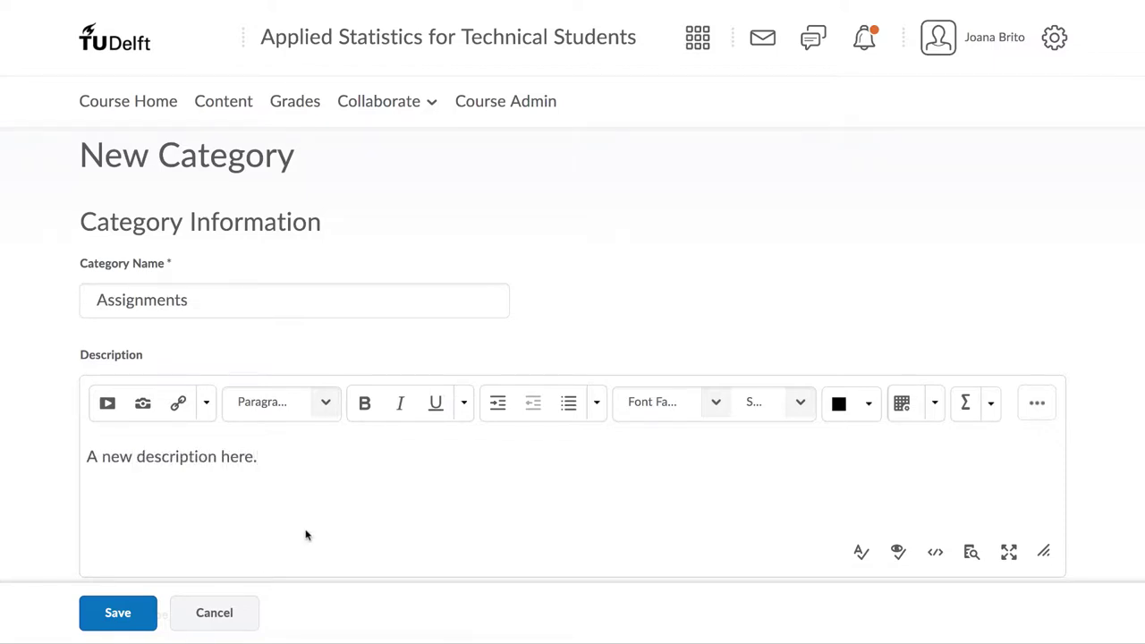
Step: Set enrollment to capacity-limited self-enrollment with 30 users and 3 groups
scroll(304, 533, down, 3)
click(304, 529)
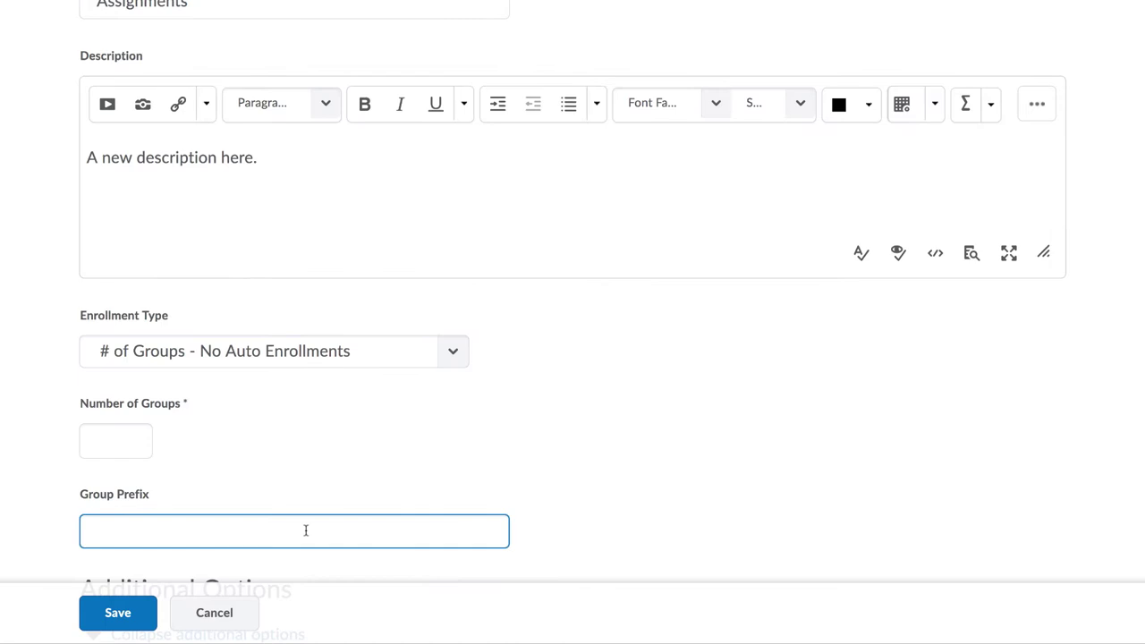
click(335, 350)
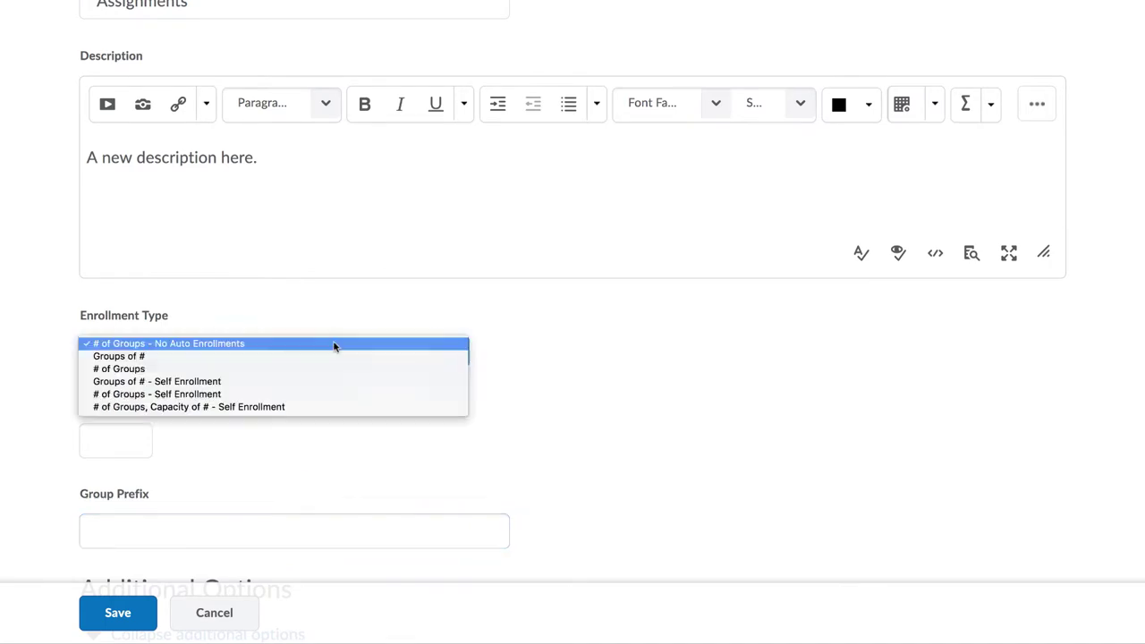
click(313, 407)
click(114, 439)
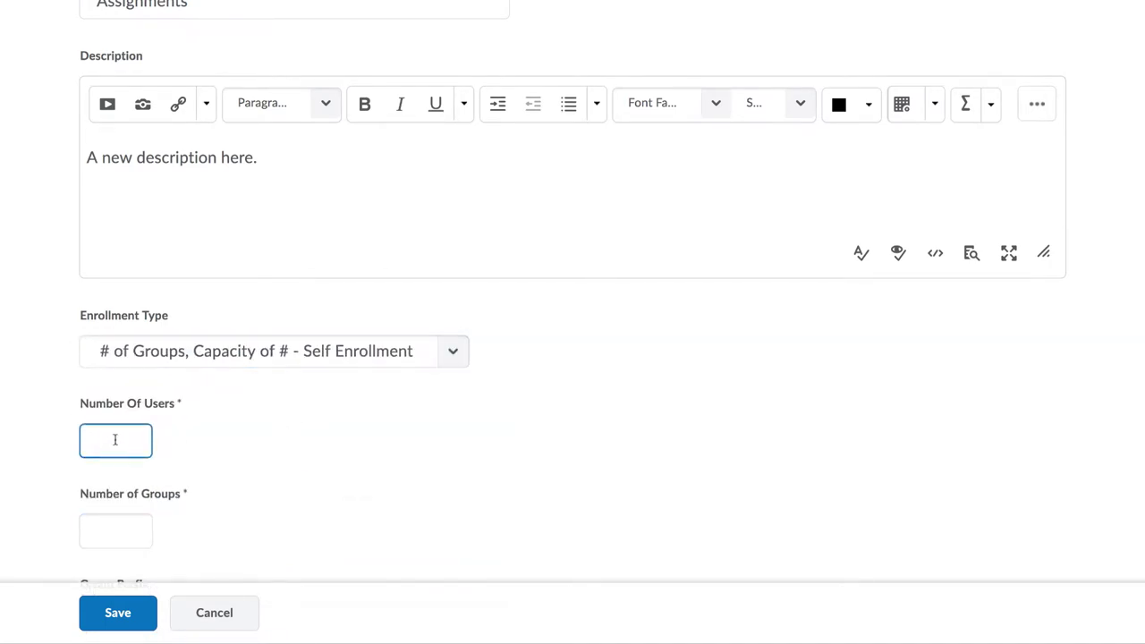
text(30)
click(116, 530)
text(3)
key(ctrl+a)
Step: Enable lockers for each group in the workspace options
scroll(240, 500, down, 2)
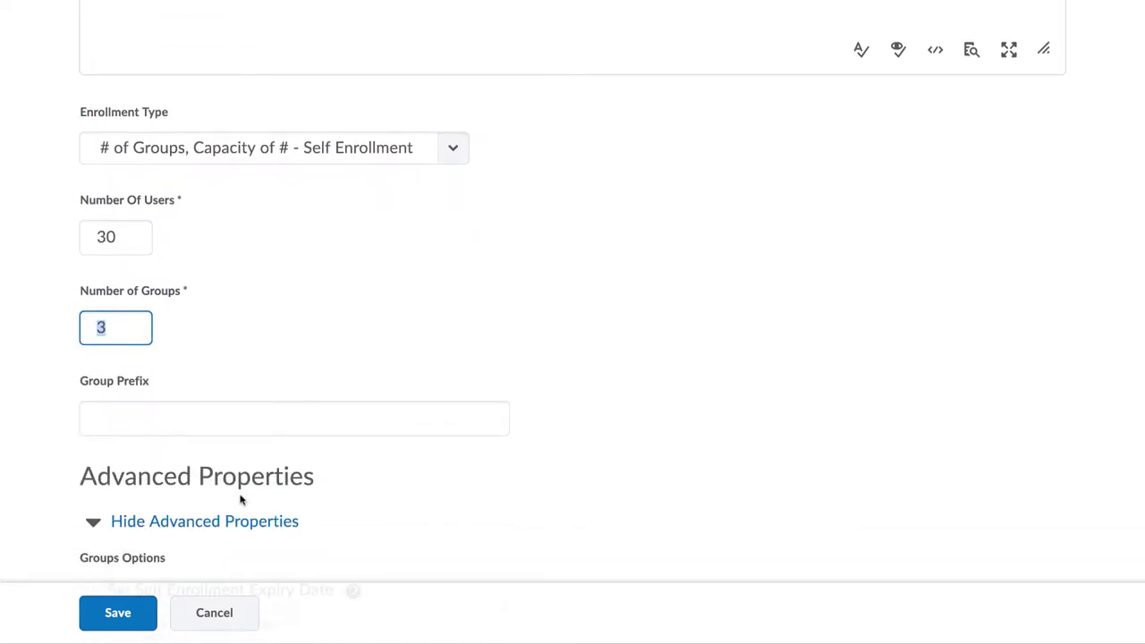
scroll(240, 499, down, 3)
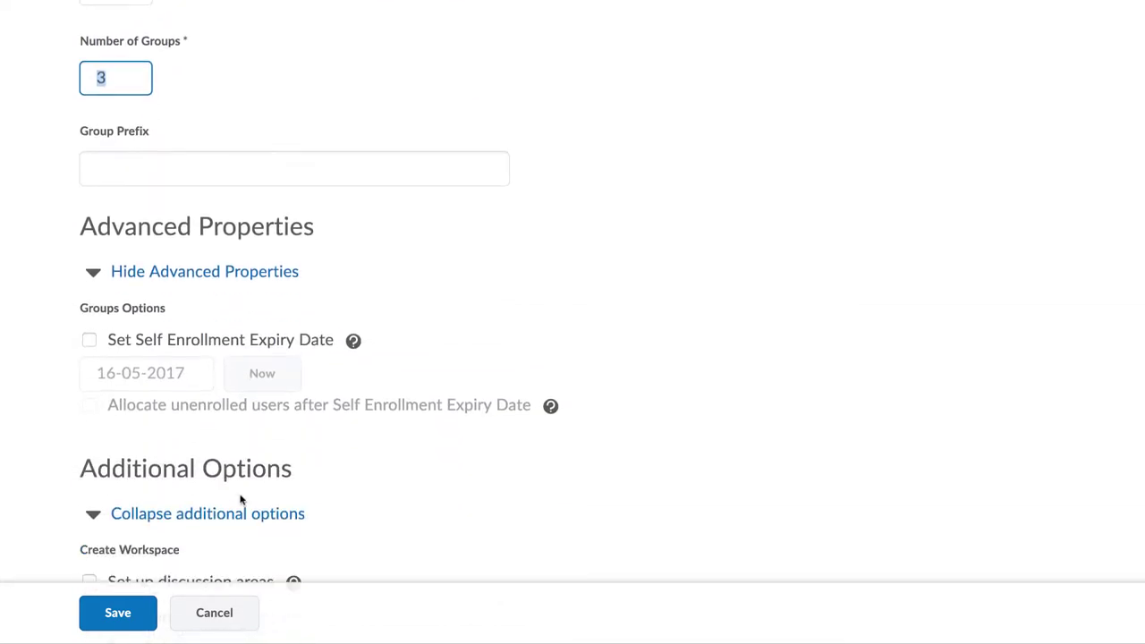
scroll(239, 500, down, 1)
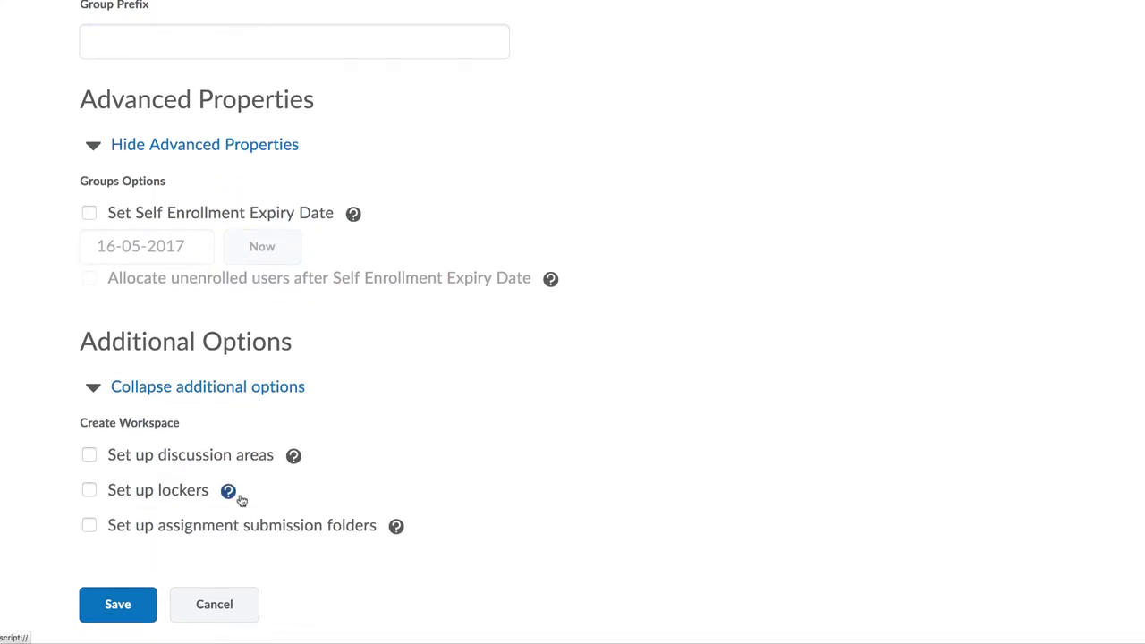
click(90, 491)
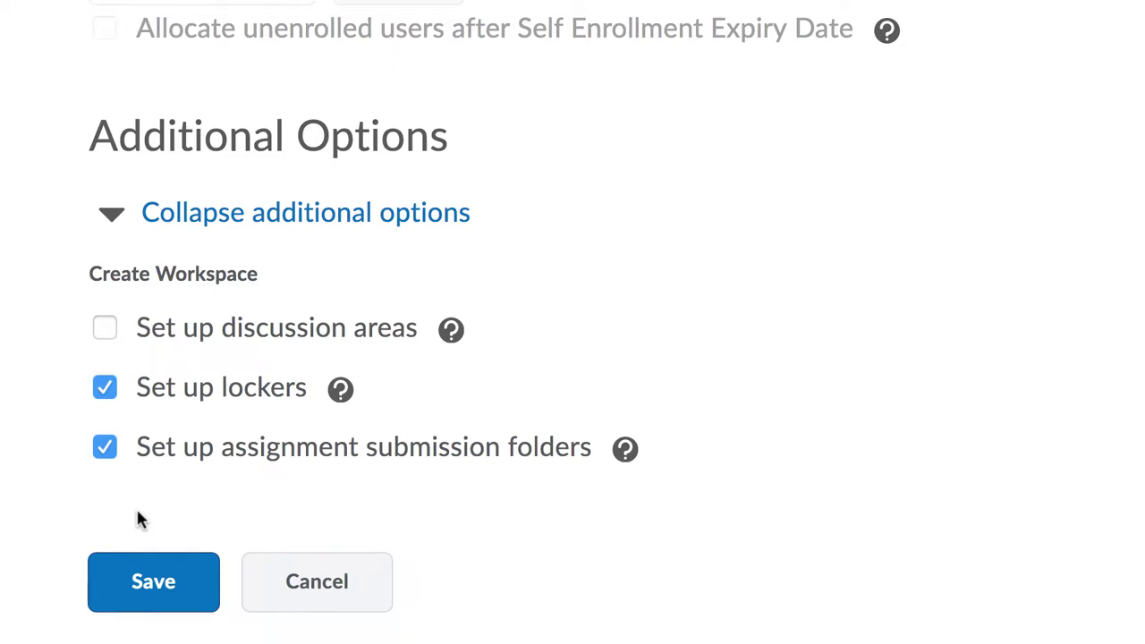
Step: Save the Assignments category and name the new submission folder 'Assignment 1'
click(121, 593)
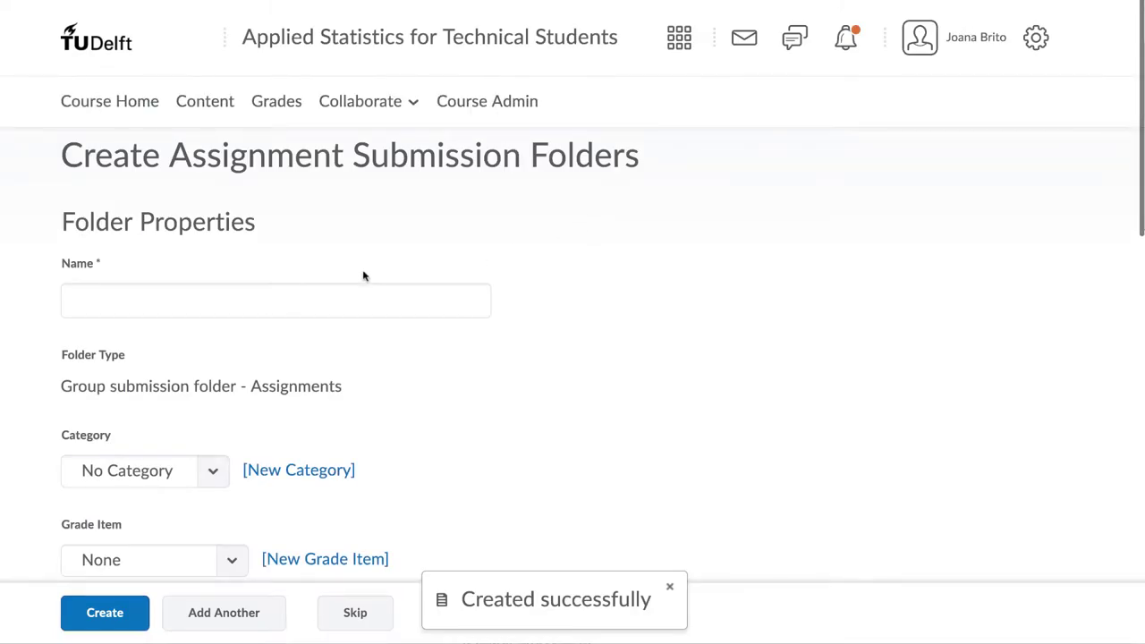
click(134, 300)
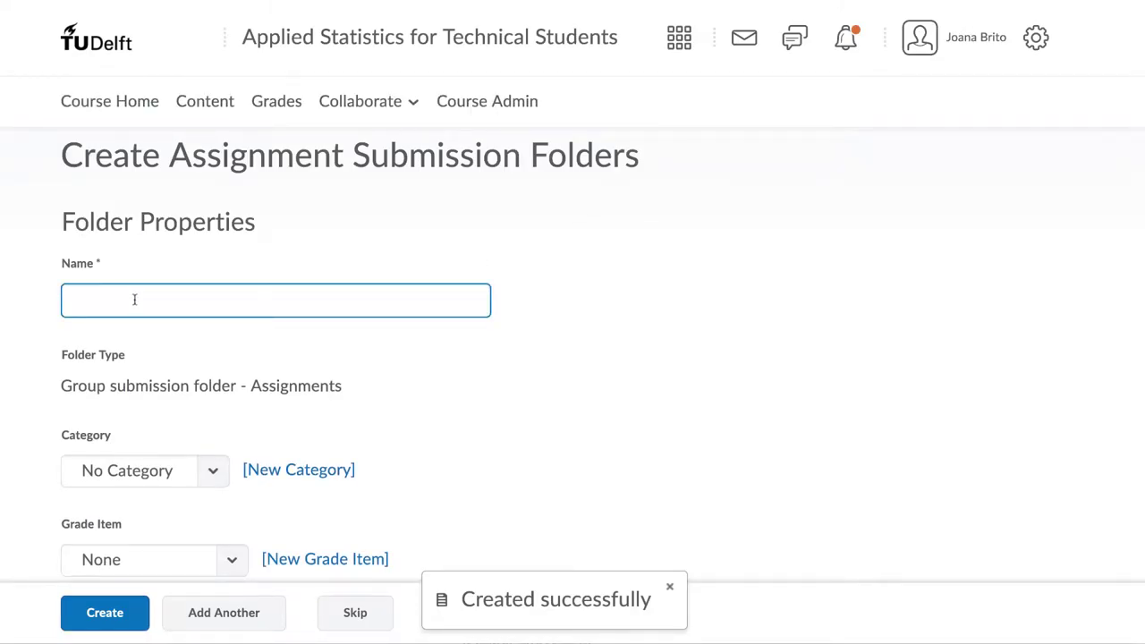
text(Assignment 1)
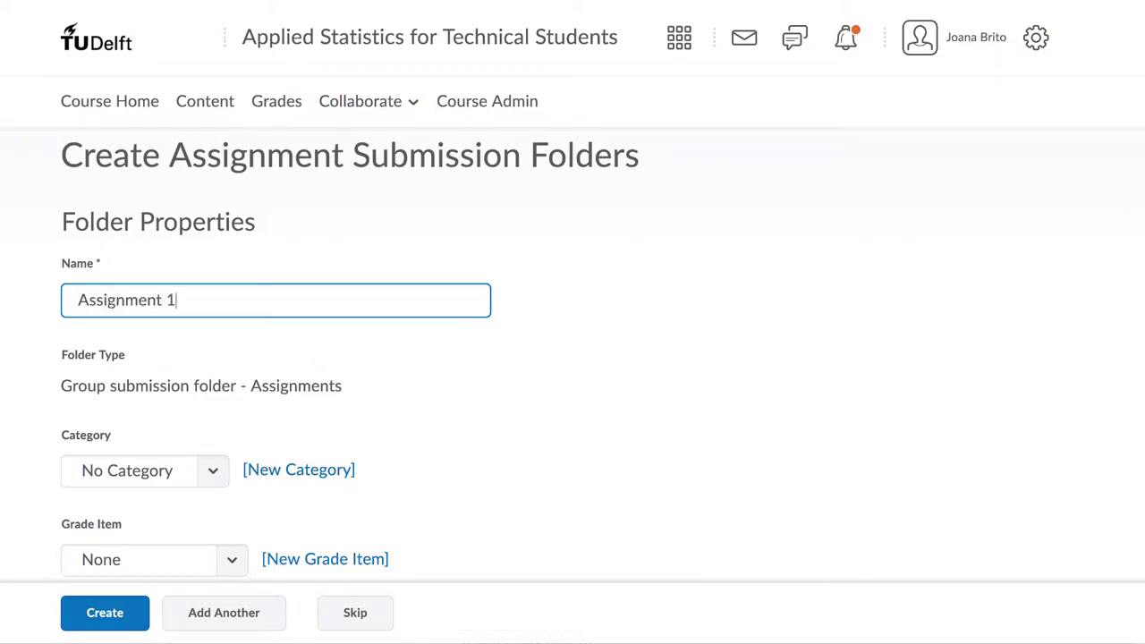
click(252, 409)
Step: Leave the folder without a category and link it to the Assignment 1 grade item
scroll(252, 409, down, 1)
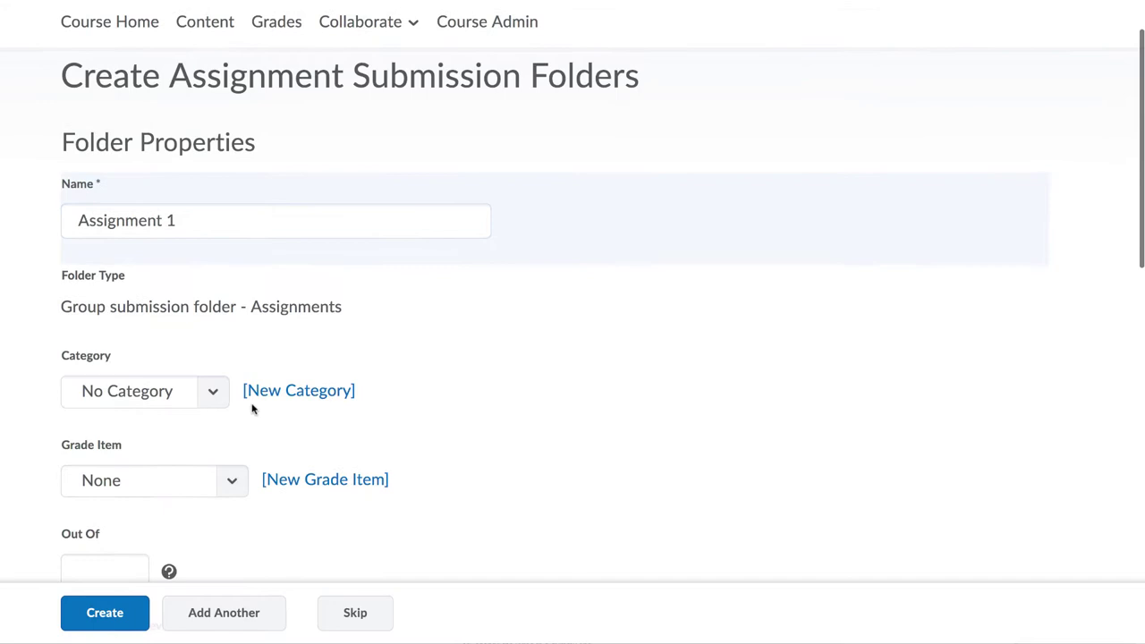
scroll(252, 409, down, 1)
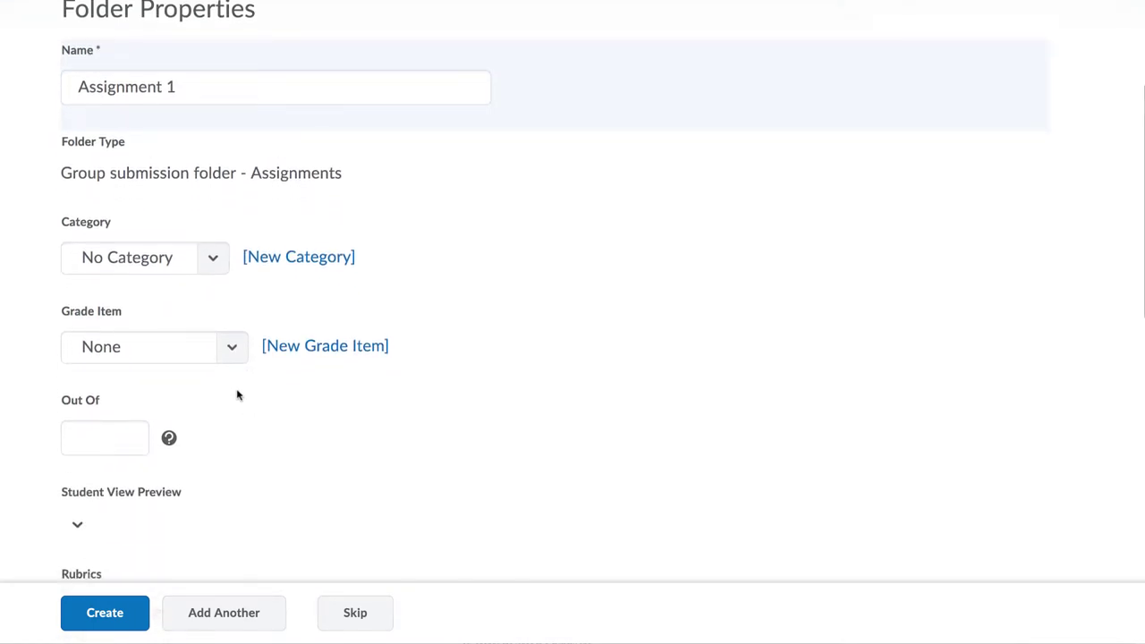
click(212, 271)
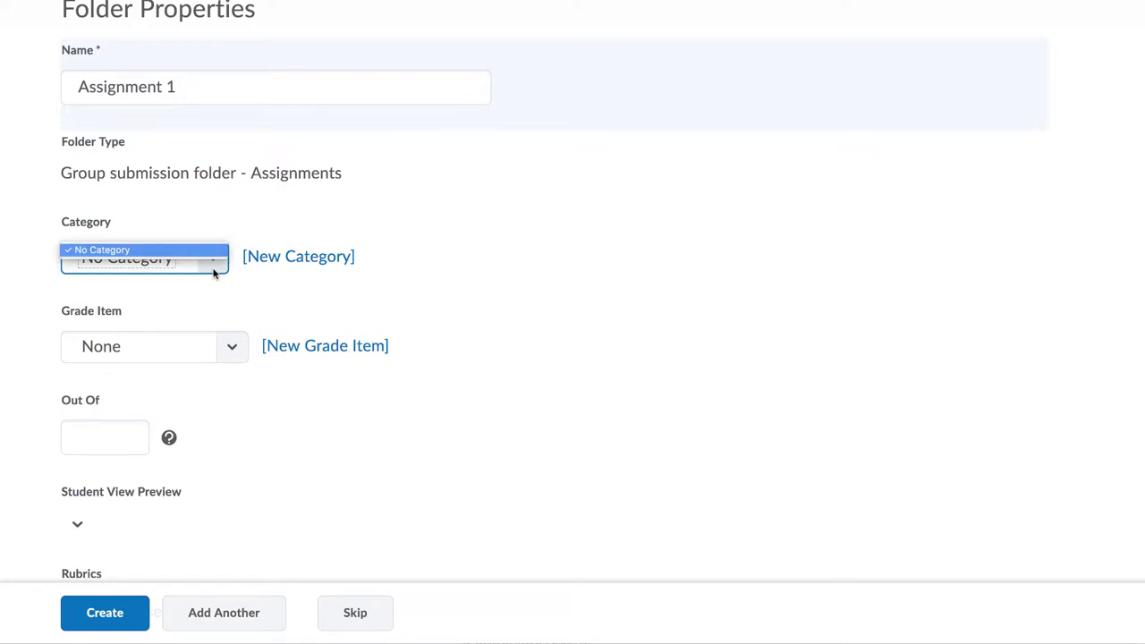
click(214, 267)
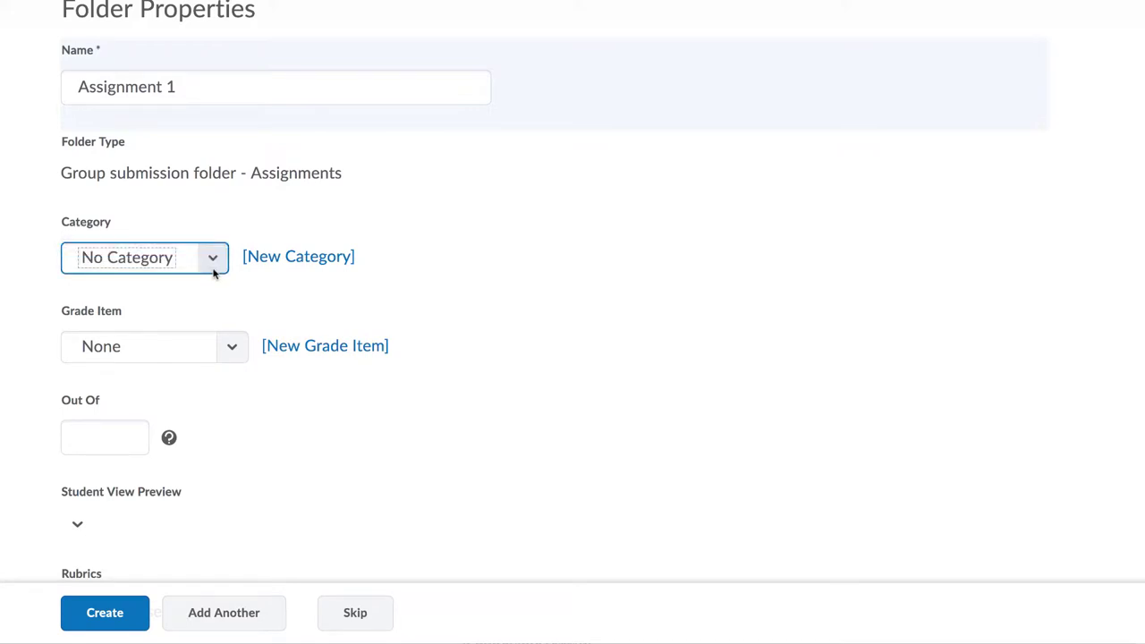
click(231, 351)
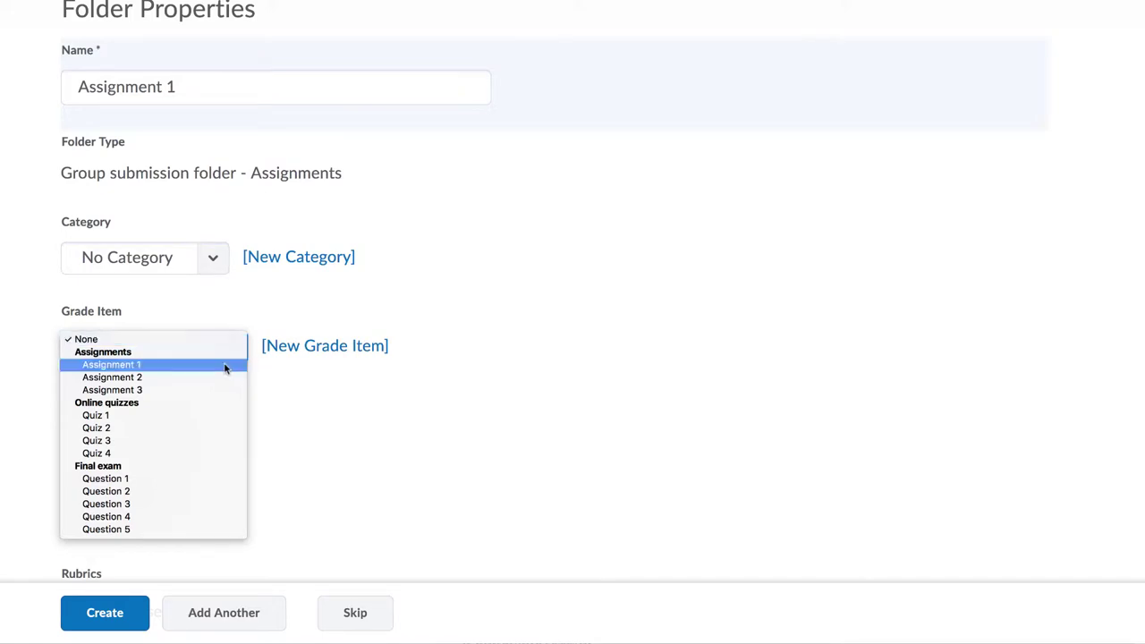
click(225, 366)
click(119, 435)
Step: Score the folder out of 10 and add instructions 'Expectations and requirements for assignments 1.'
text(10)
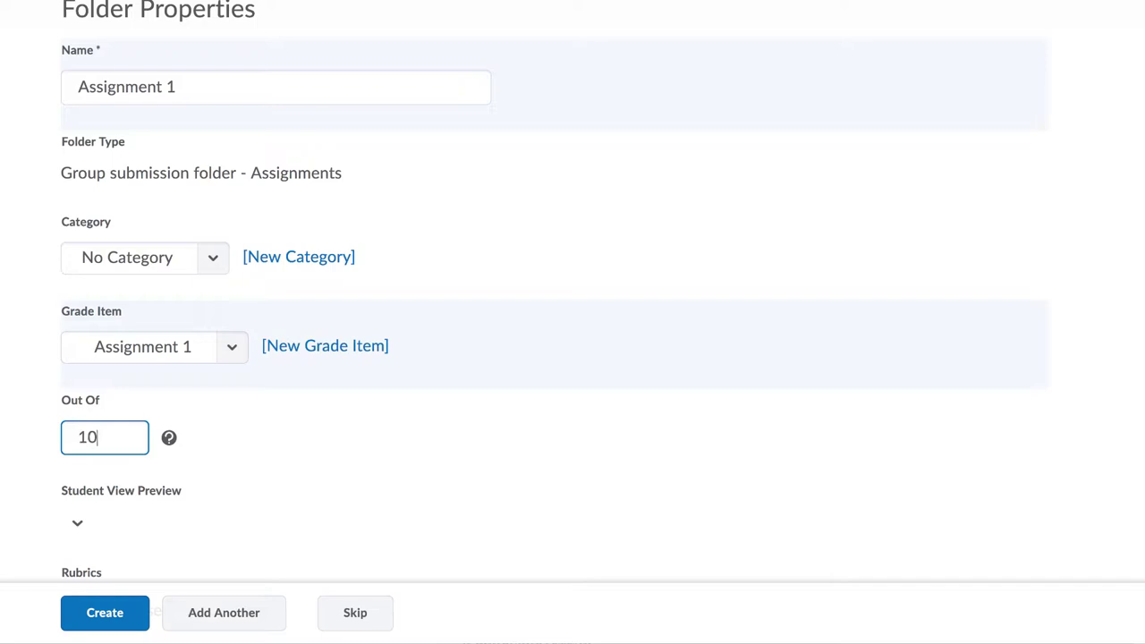
click(396, 488)
scroll(396, 488, down, 2)
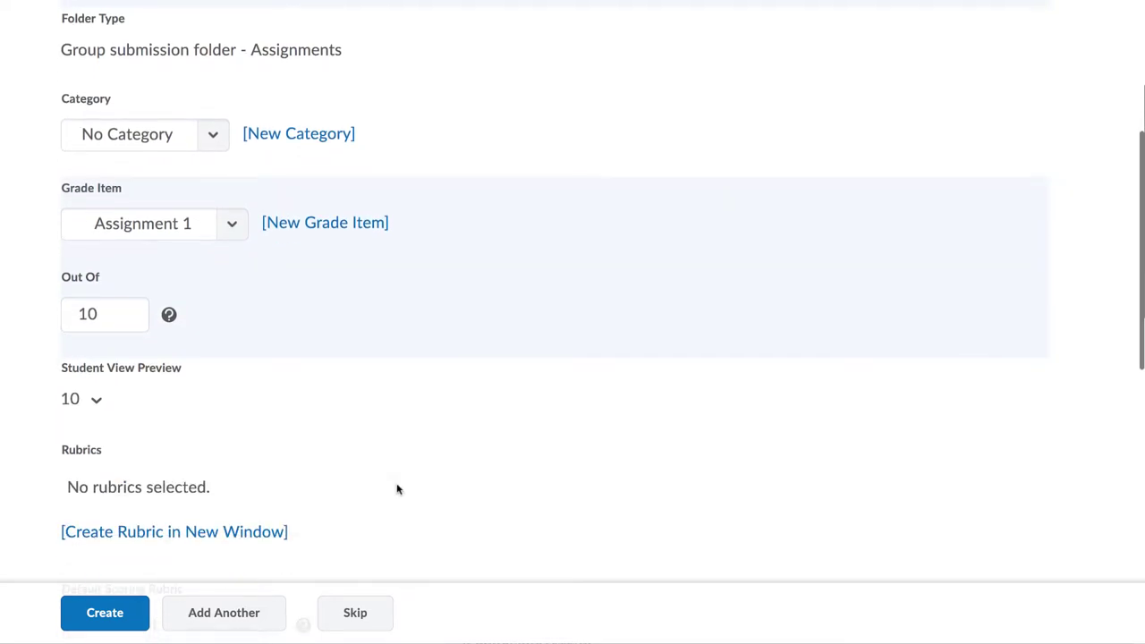
scroll(398, 489, down, 3)
scroll(398, 489, down, 1)
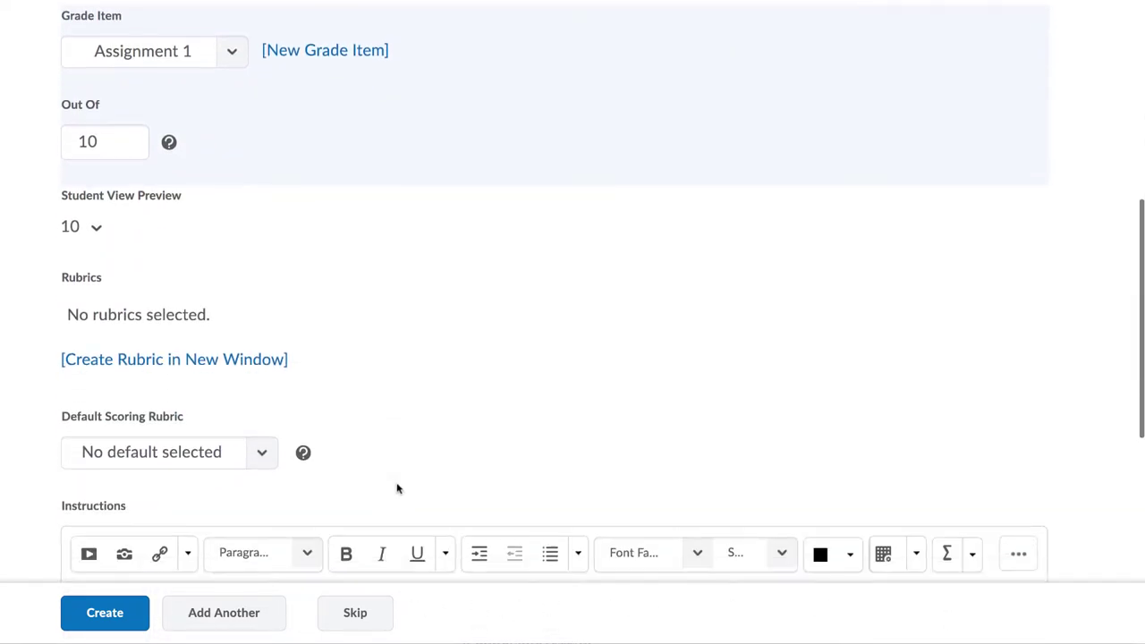
scroll(216, 380, down, 4)
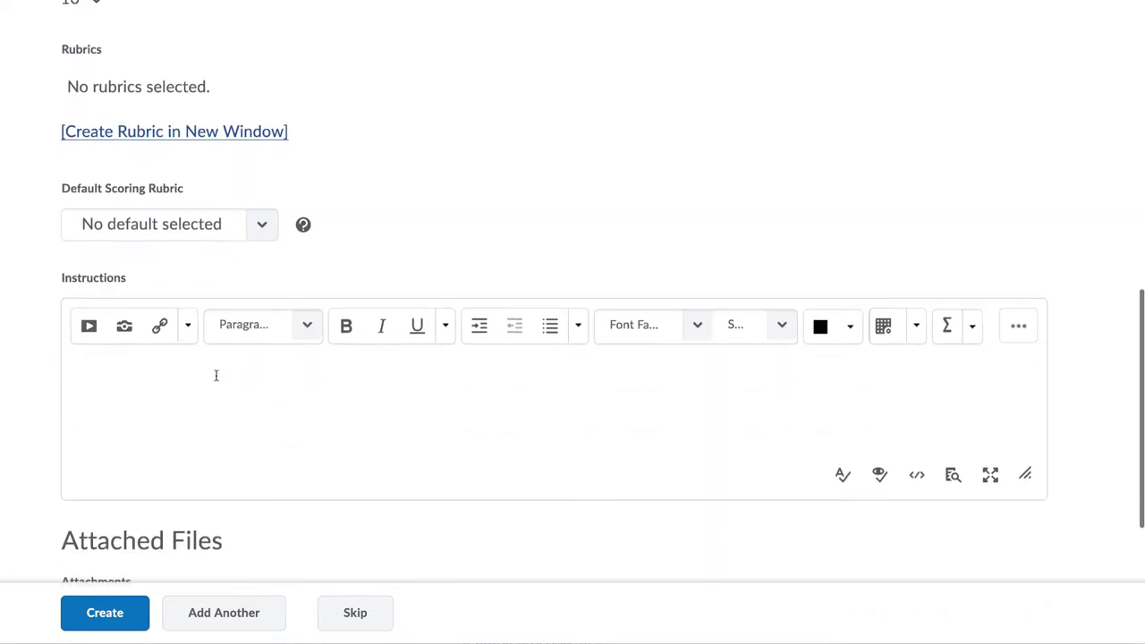
click(204, 379)
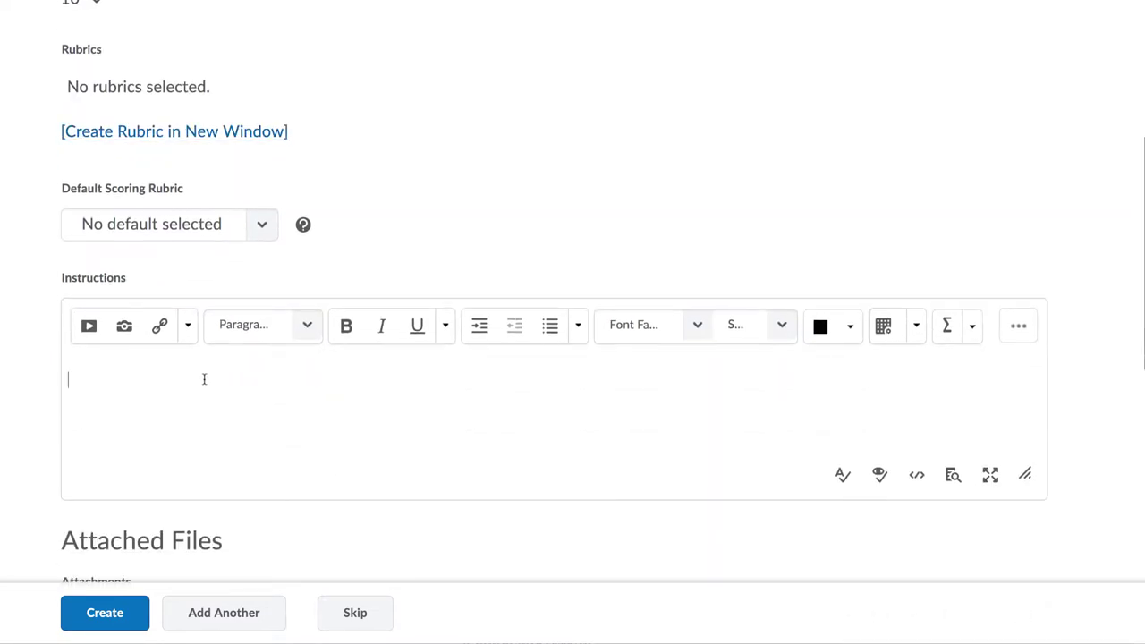
text(Expectations )
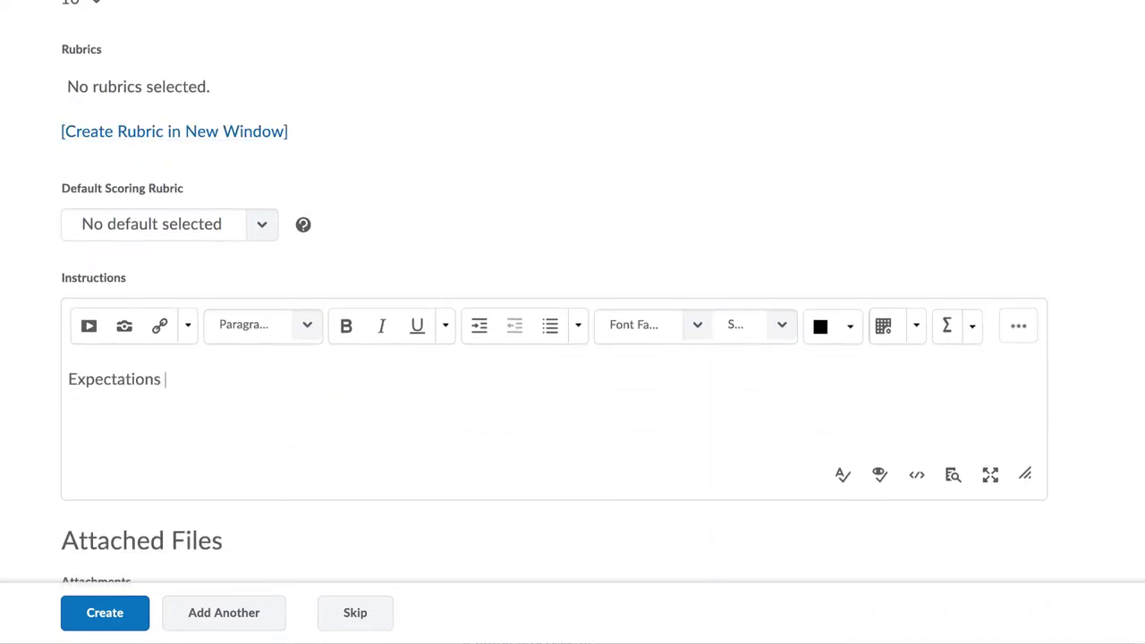
text(and require)
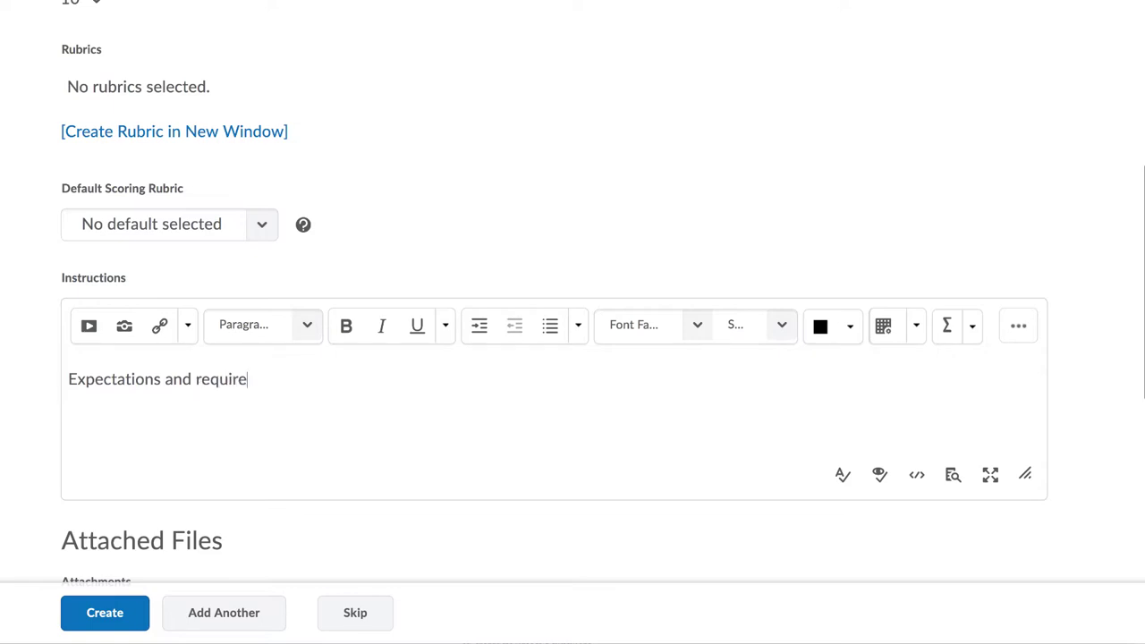
text(ments for assi)
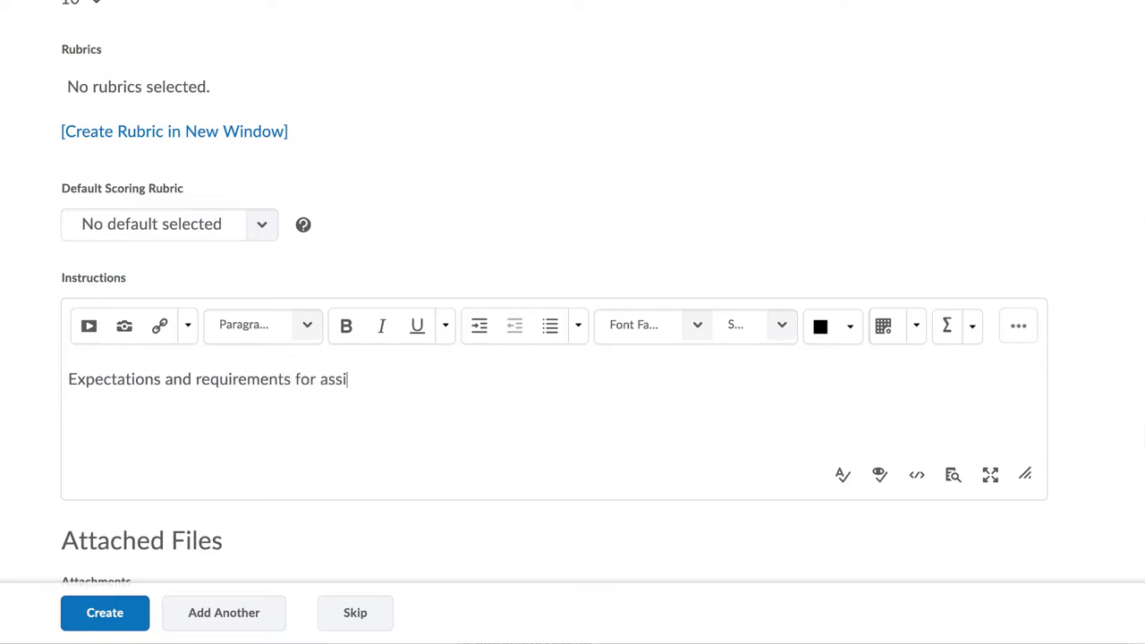
text(gnments 1.)
scroll(116, 429, down, 3)
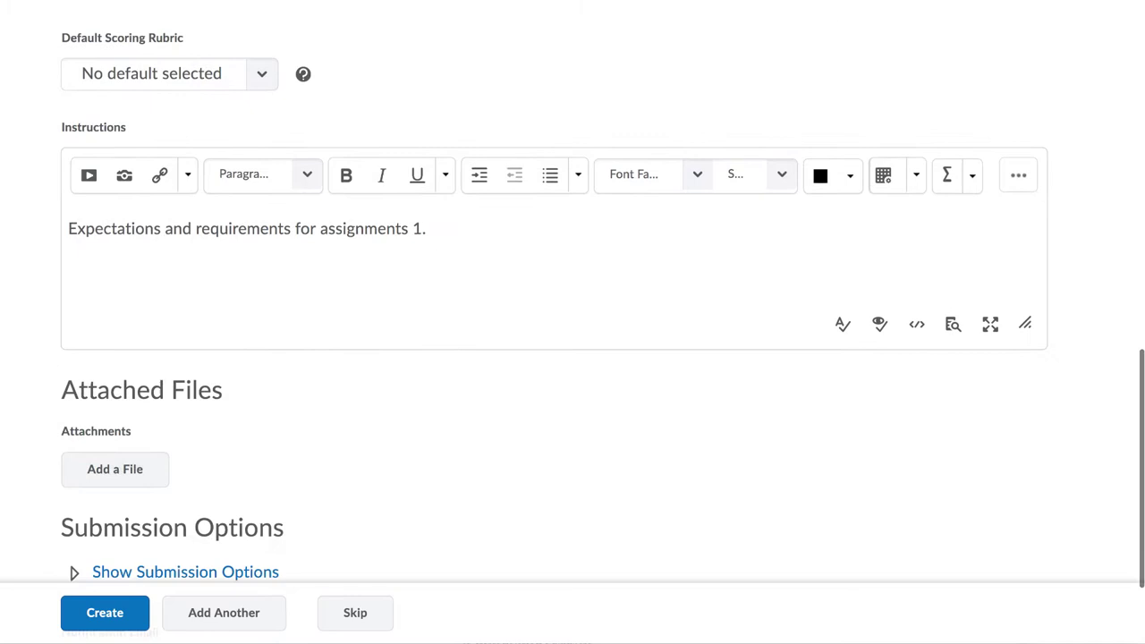
Step: Upload Instructions.doc from the computer and attach it to the Assignment 1 folder
click(116, 424)
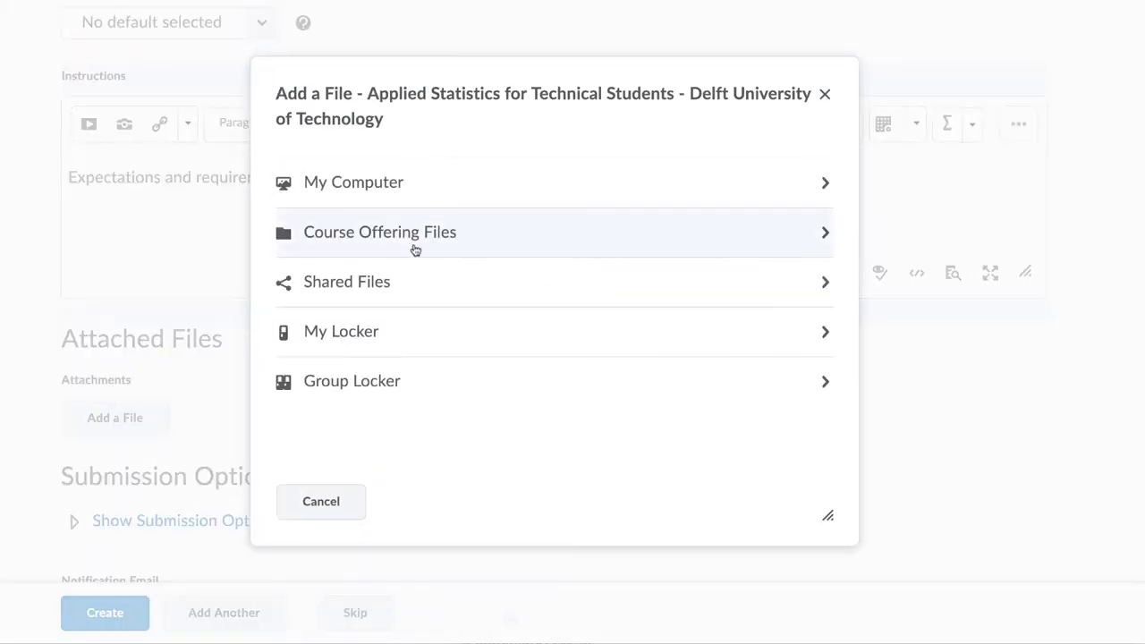
click(412, 198)
click(380, 217)
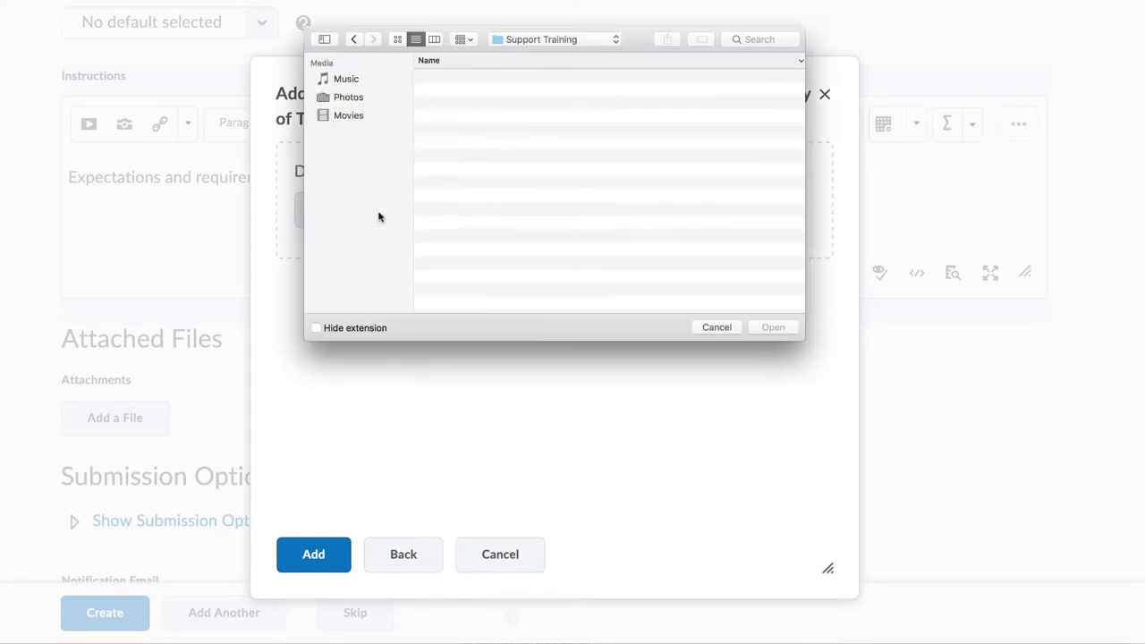
click(754, 39)
text(Instructions.doc)
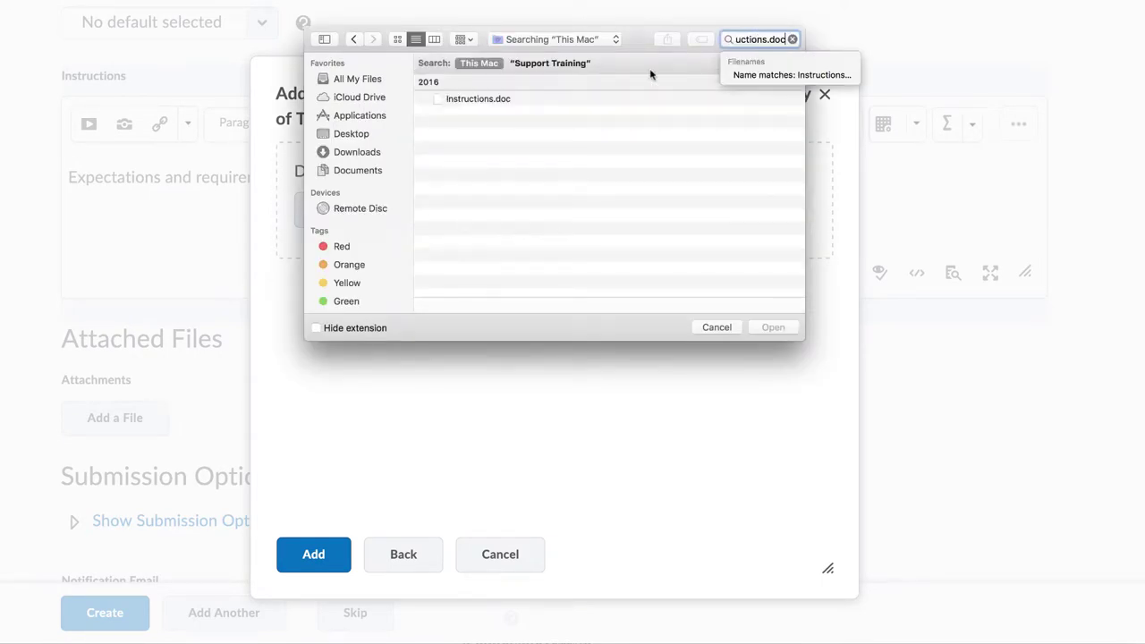
click(561, 99)
click(773, 327)
click(317, 558)
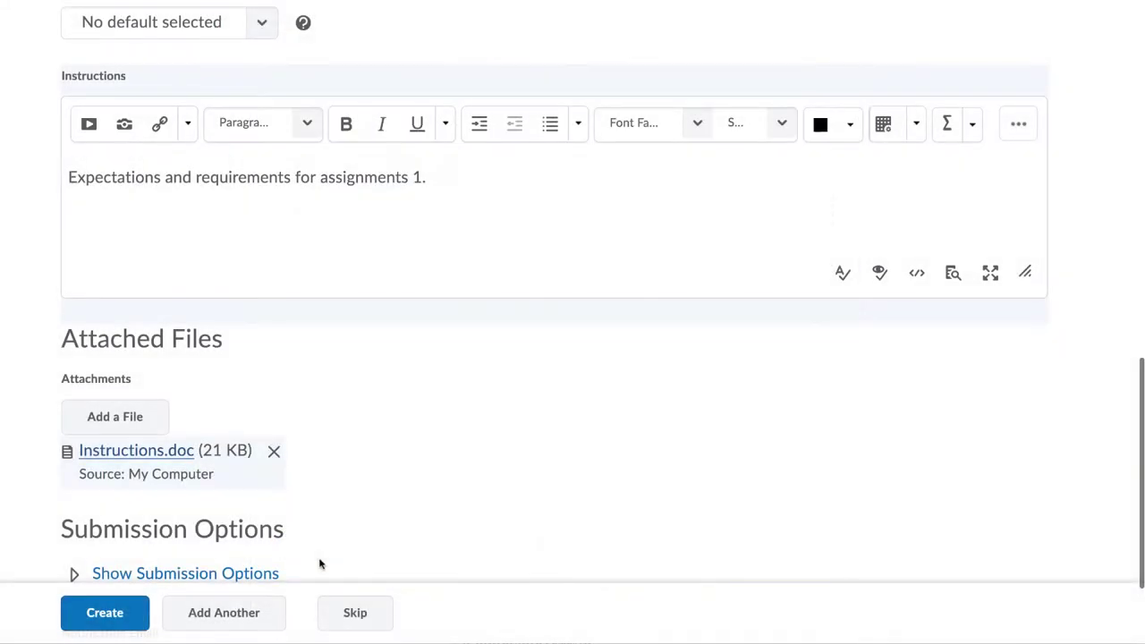
scroll(348, 501, down, 2)
scroll(348, 501, down, 1)
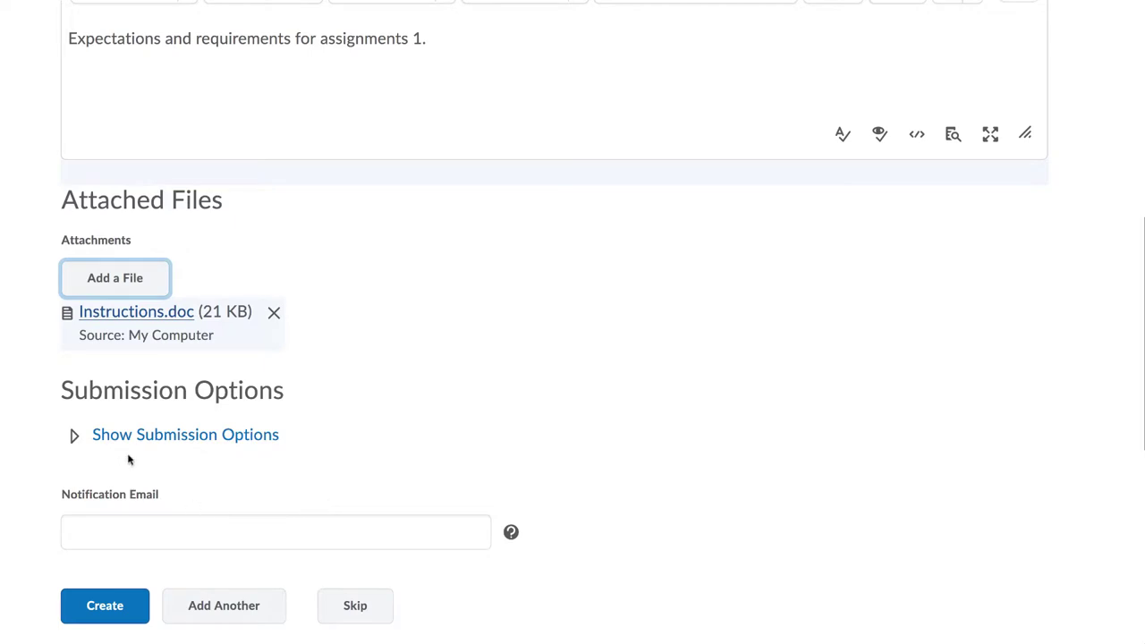
Step: Set the submission options to one submission per group, keeping only the most recent
click(75, 435)
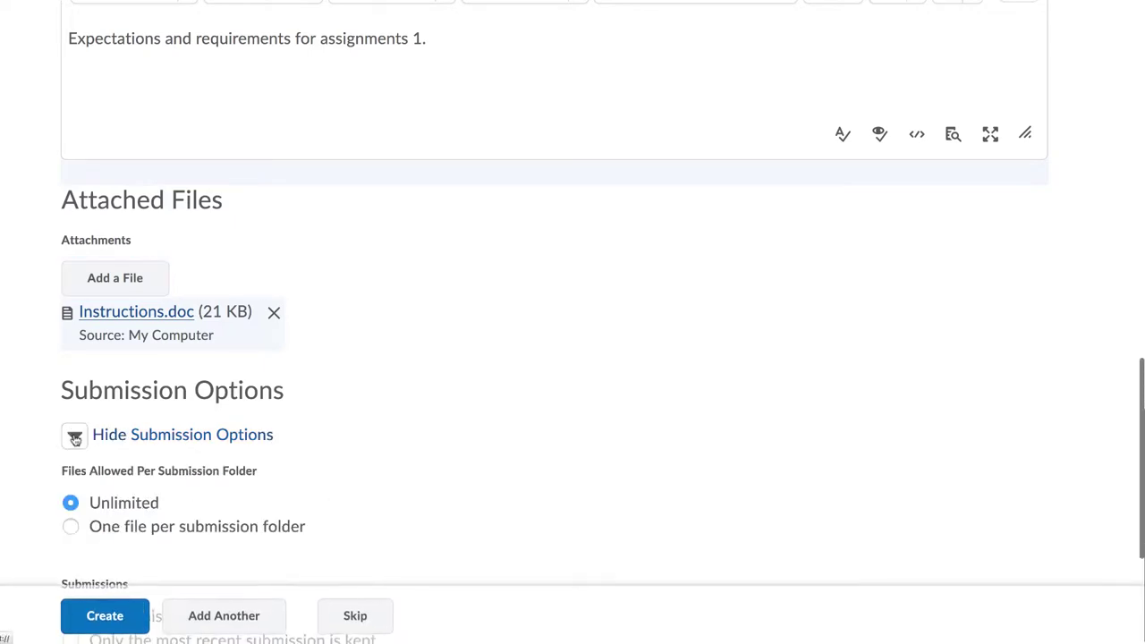
scroll(75, 435, down, 2)
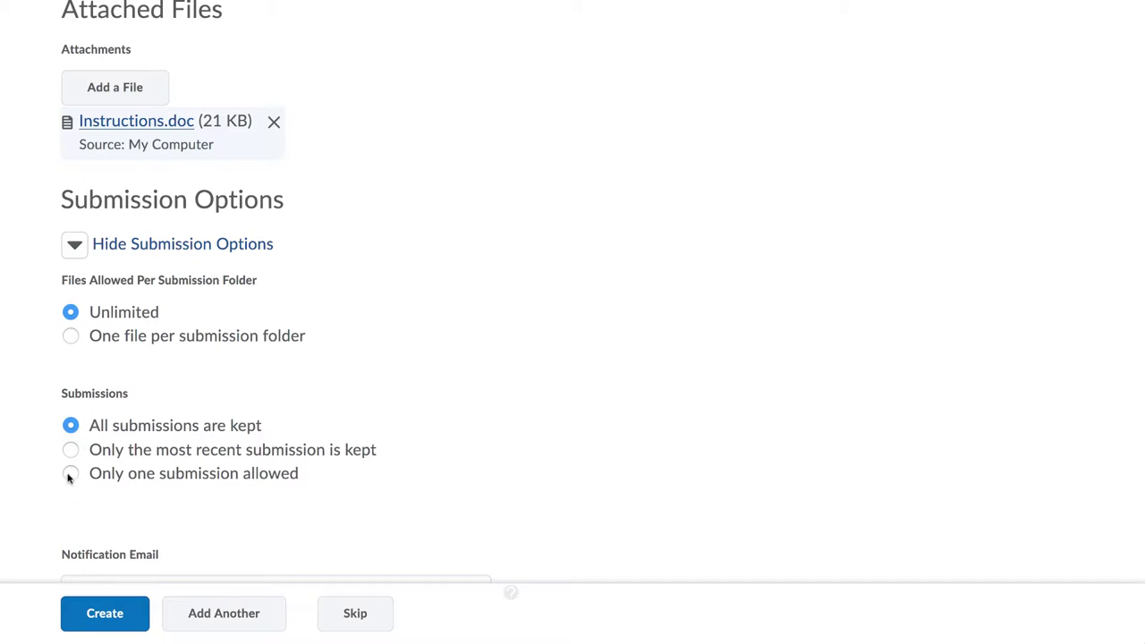
click(70, 474)
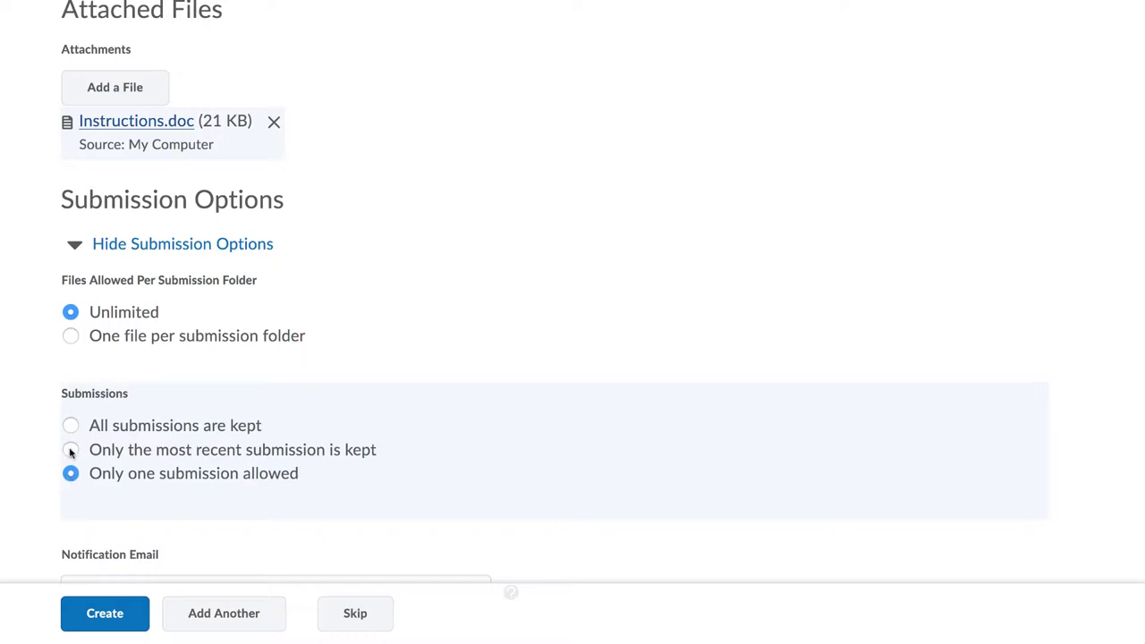
click(71, 451)
scroll(77, 539, down, 1)
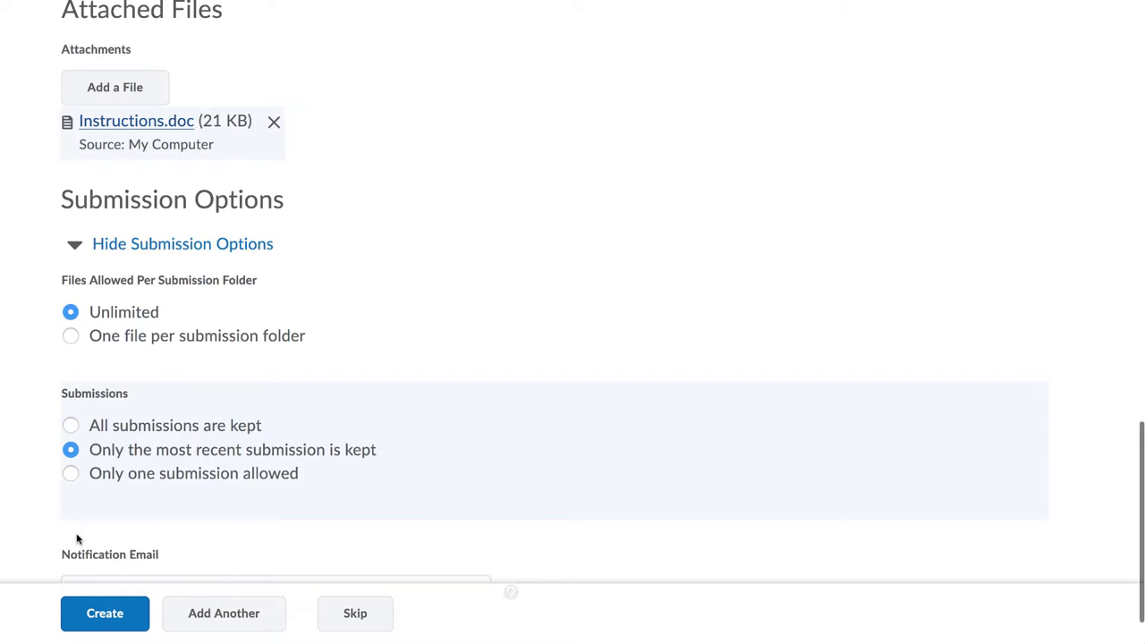
scroll(77, 537, down, 1)
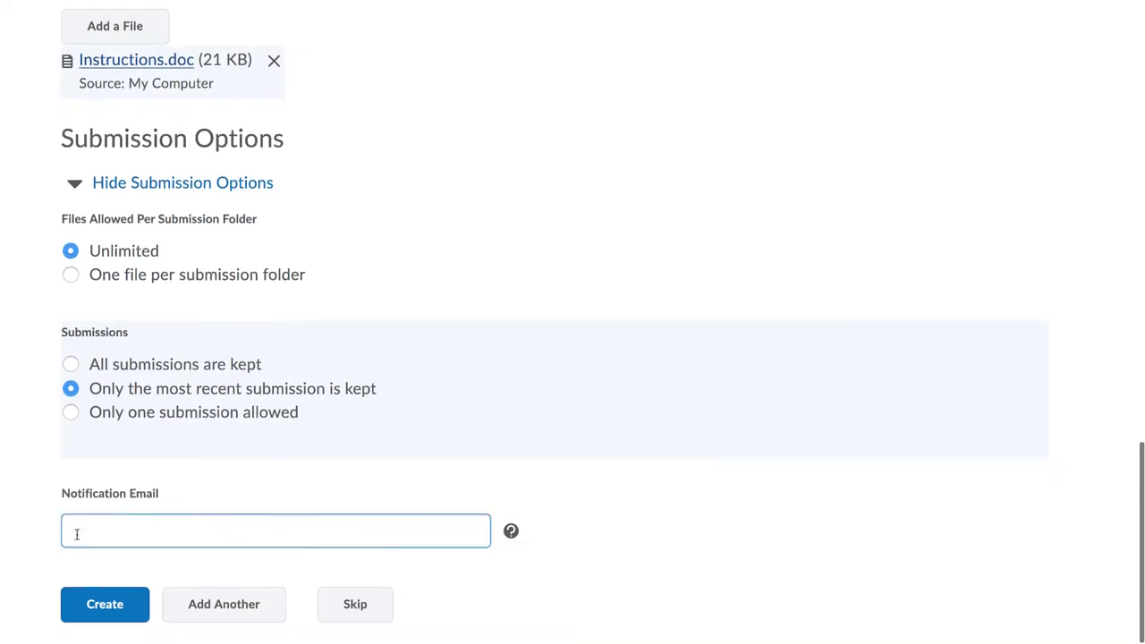
Step: Enter the notification email address and create the Assignment 1 submission folder
click(83, 533)
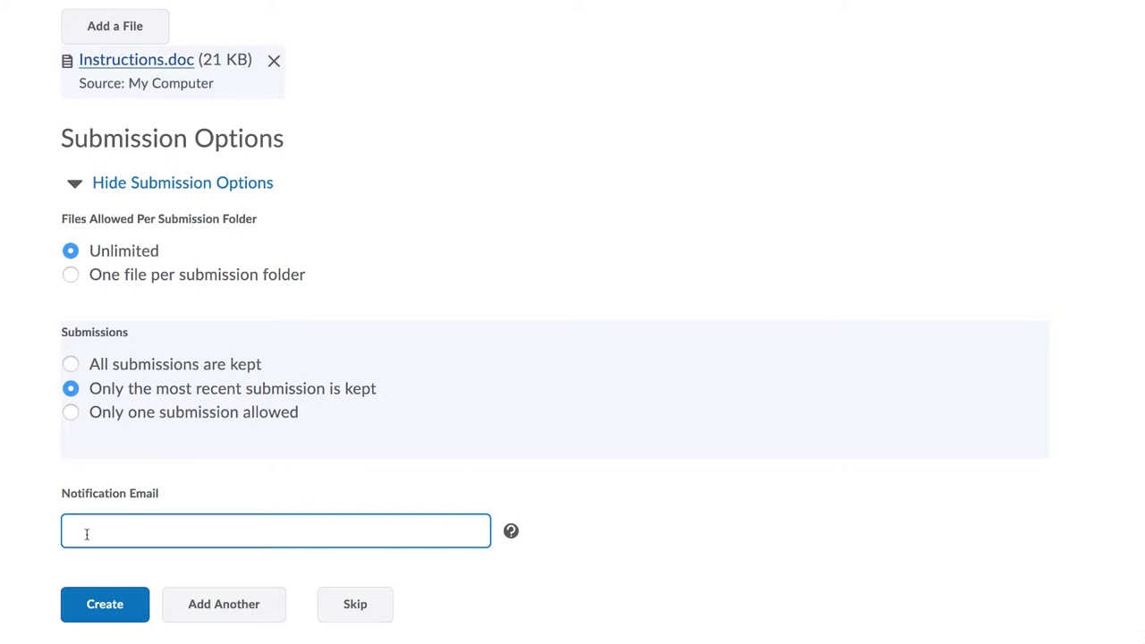
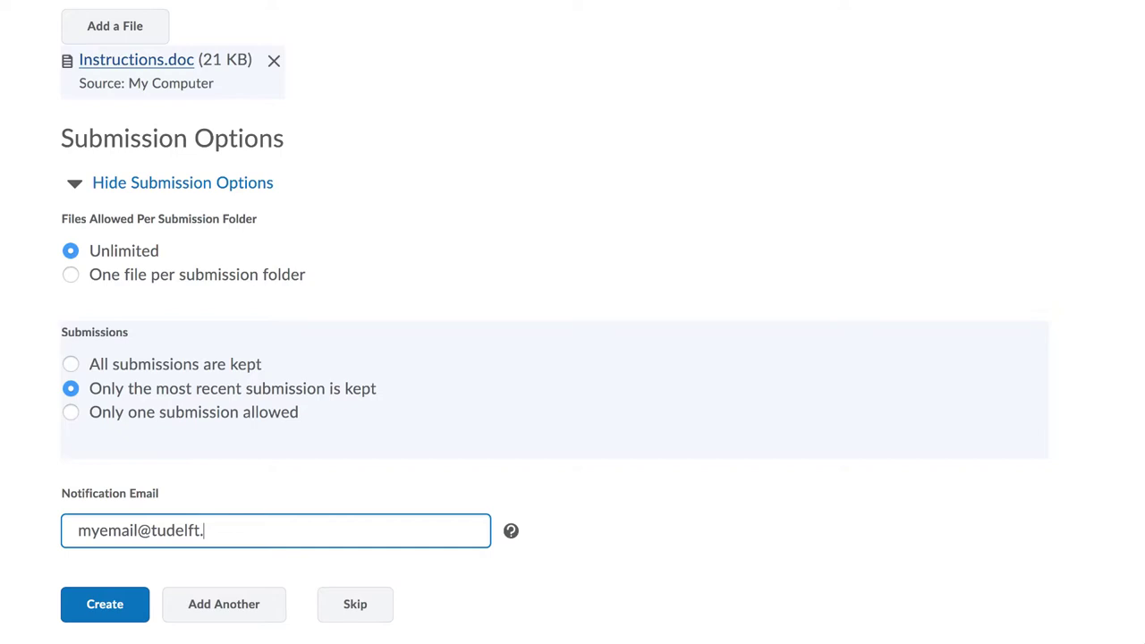
click(503, 572)
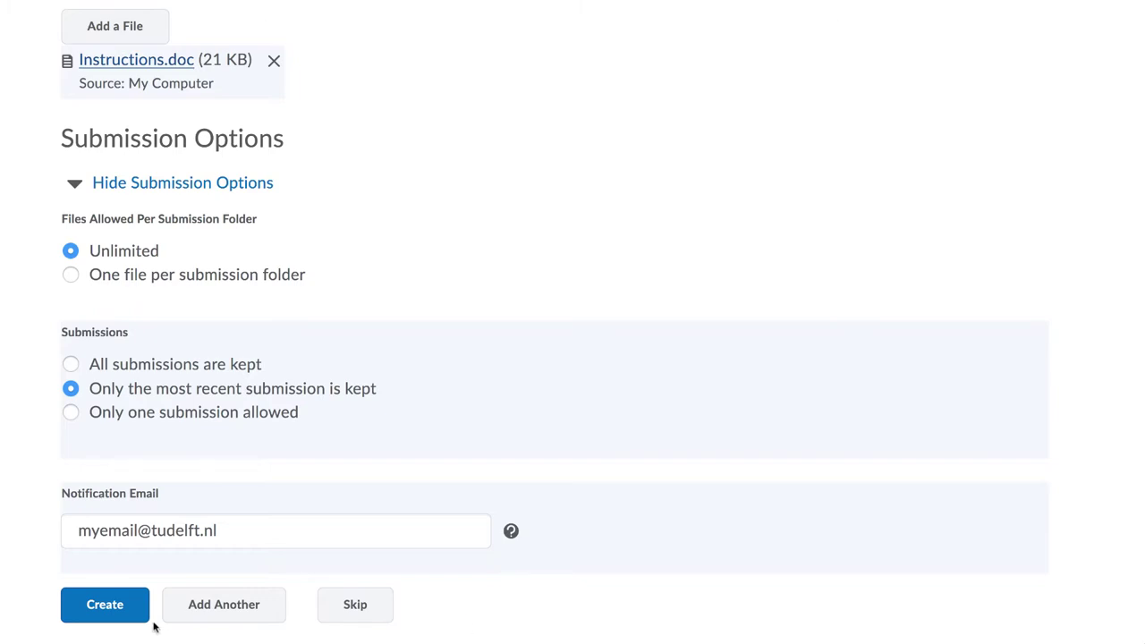
click(105, 605)
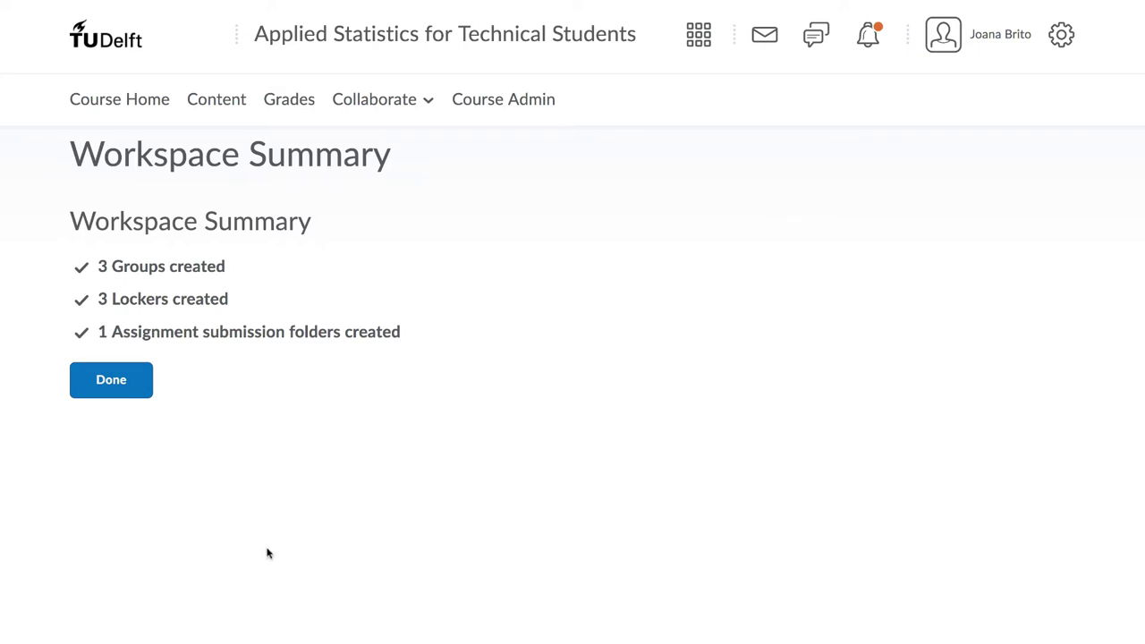
Step: Close the workspace summary and open Assignments from Course Admin's Assessment tools
click(126, 384)
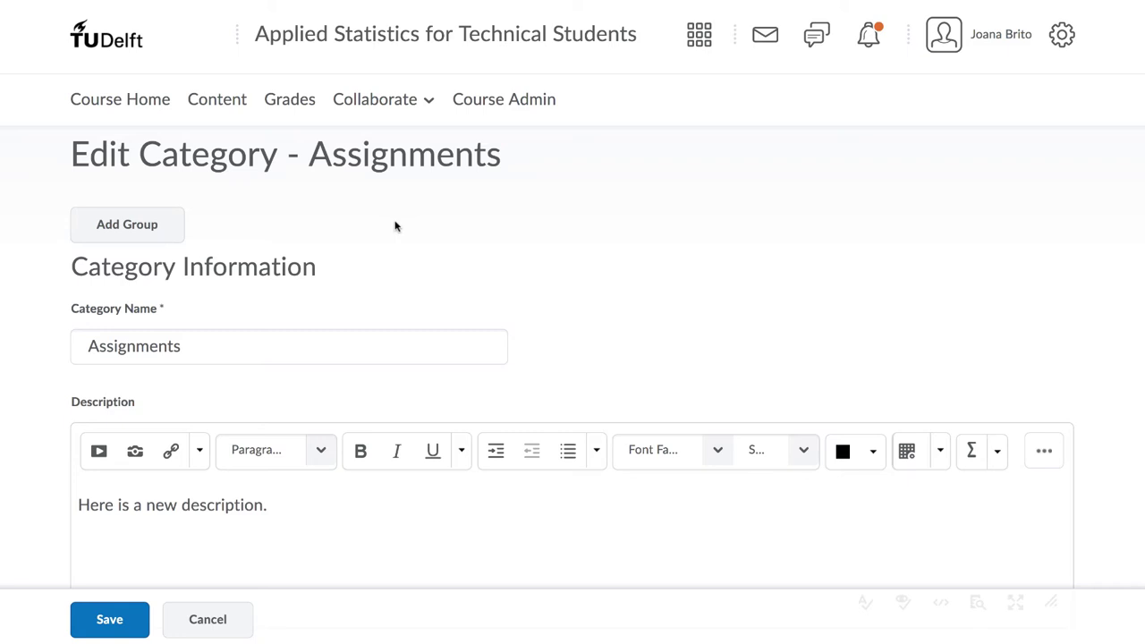
click(491, 100)
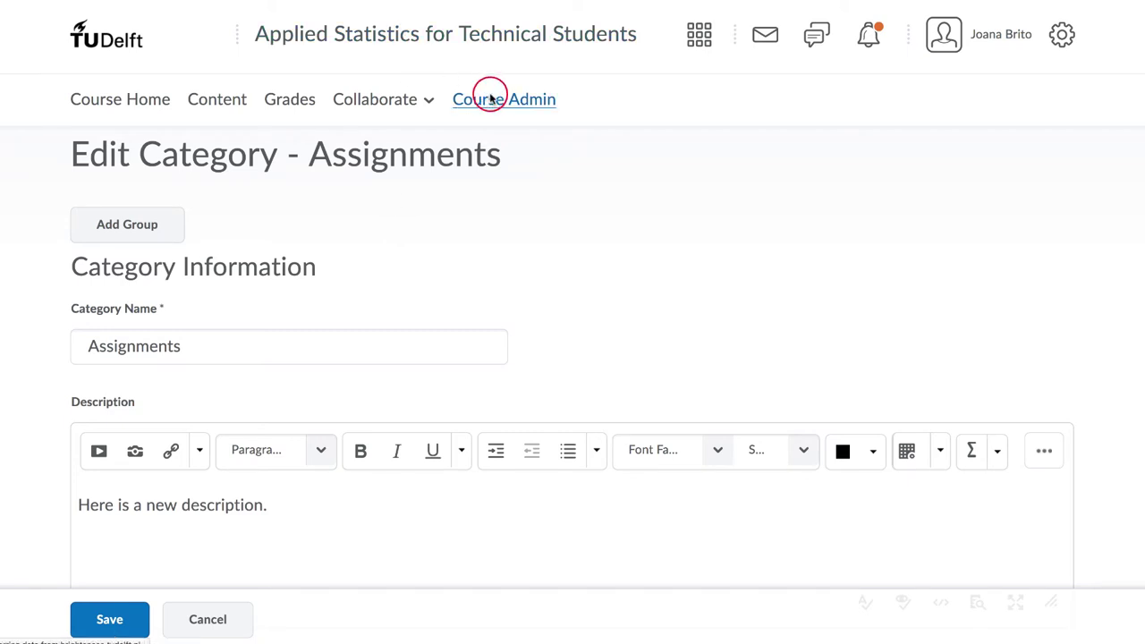
scroll(503, 513, down, 3)
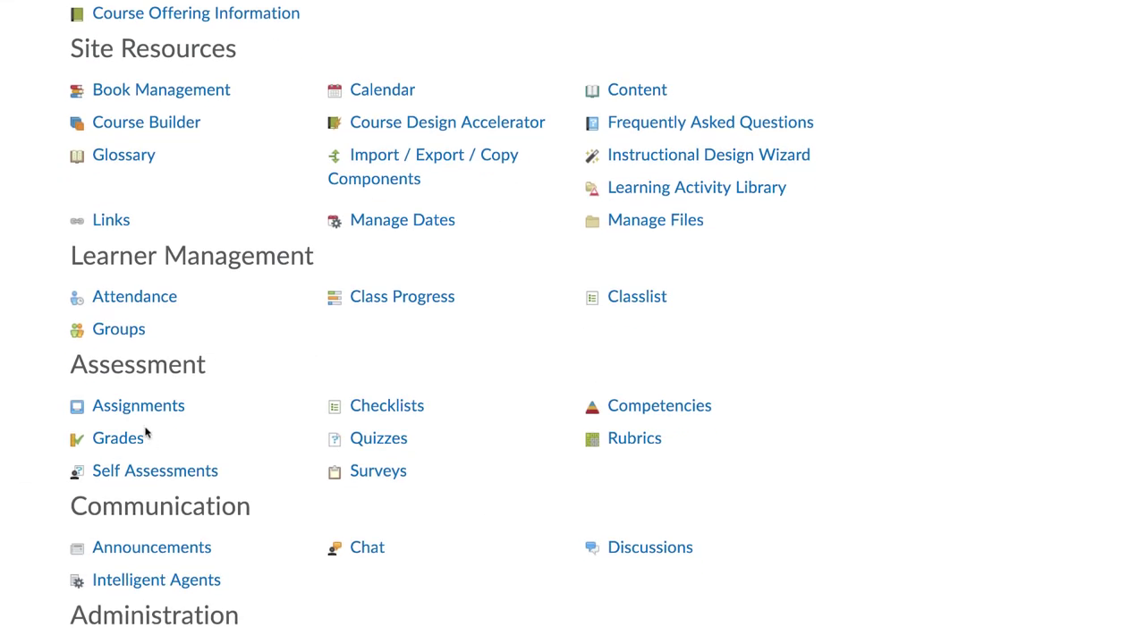
click(140, 410)
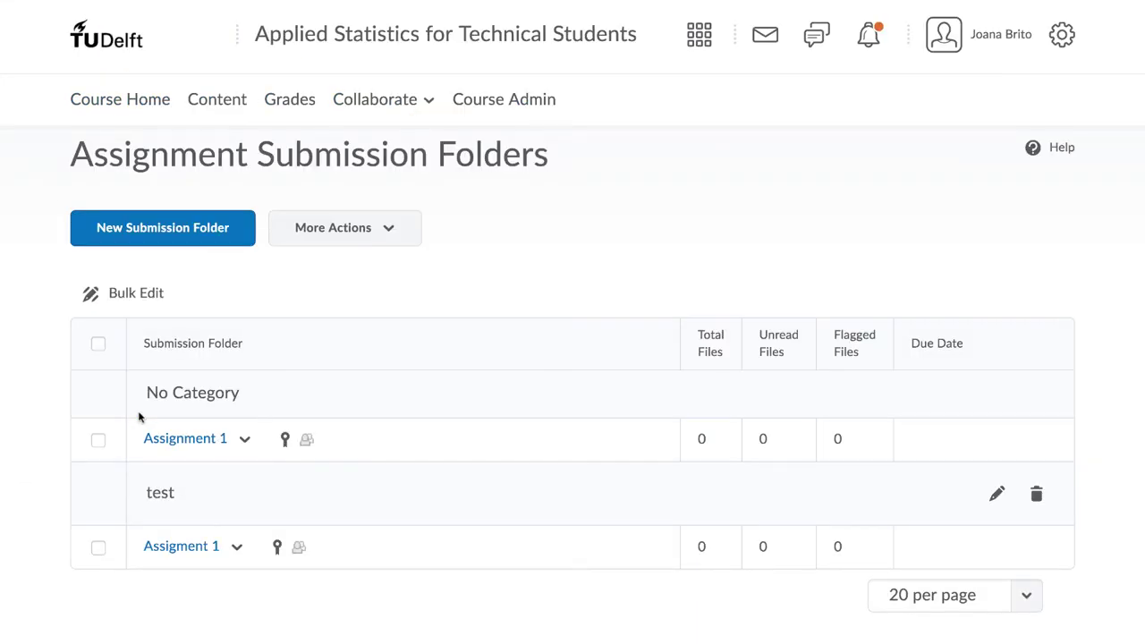
Step: Create a new group submission folder named 'Assignments 2'
click(143, 238)
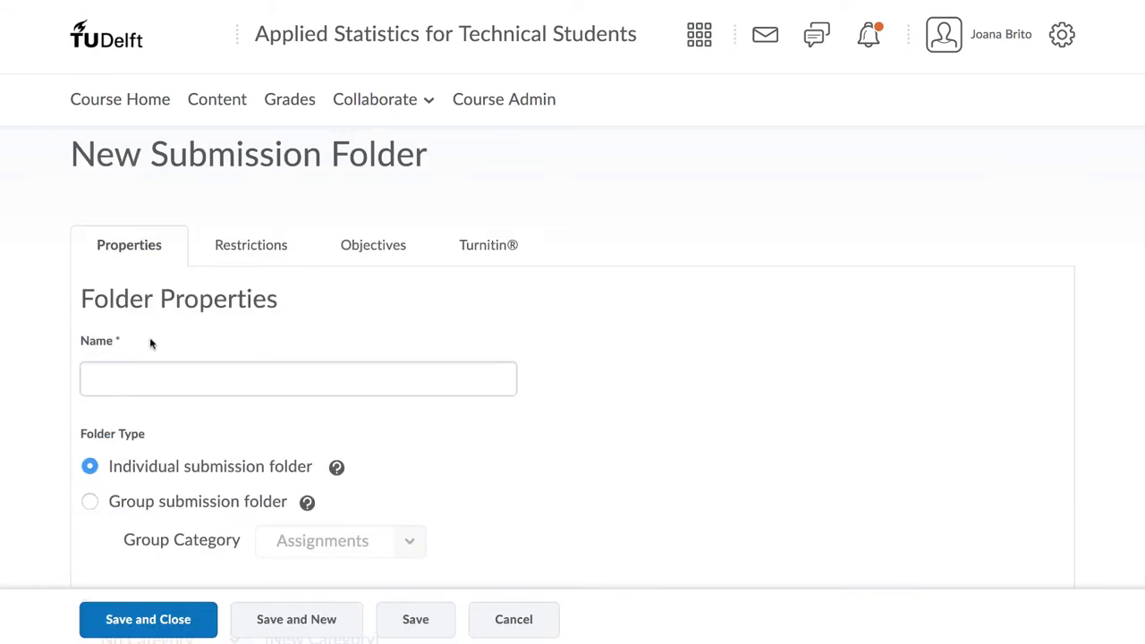
click(103, 382)
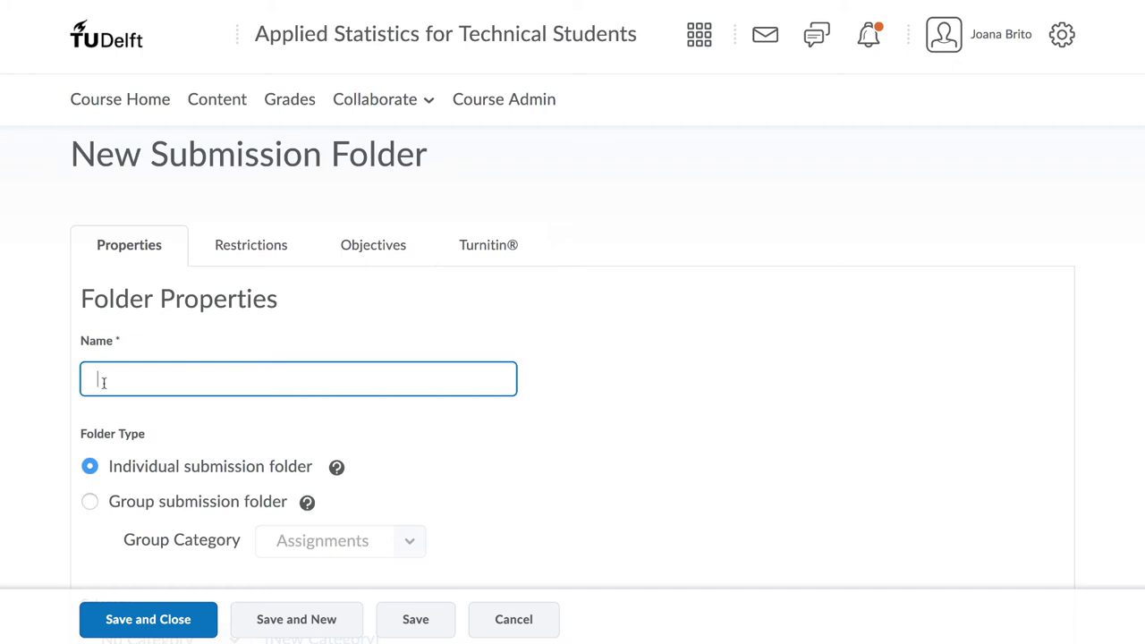
text(Assignmen)
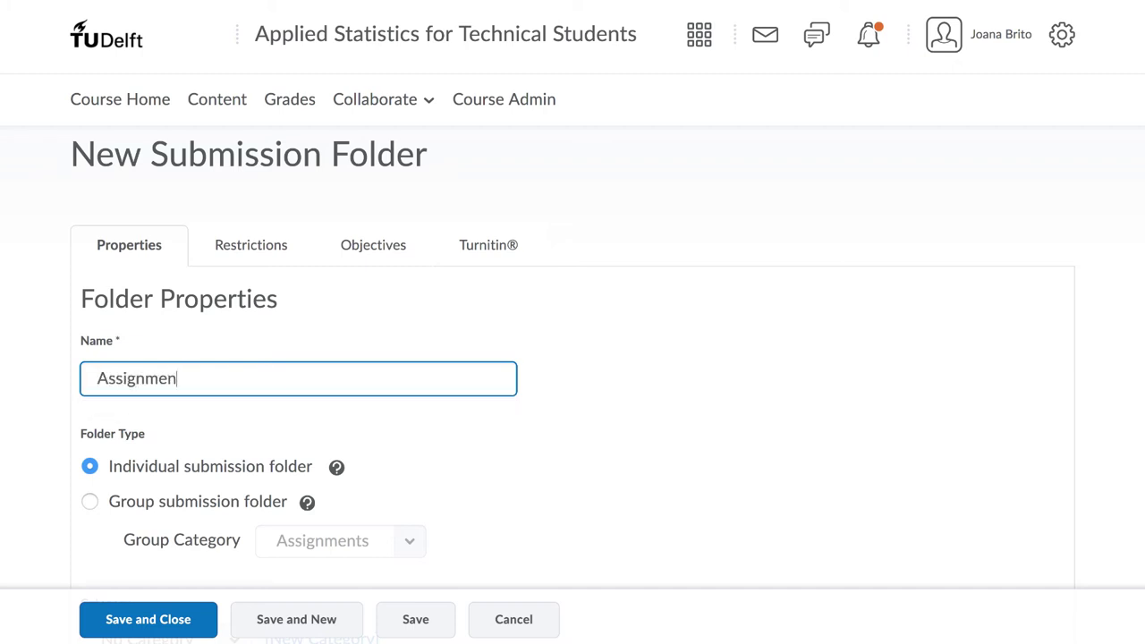
text(ts 2)
click(89, 500)
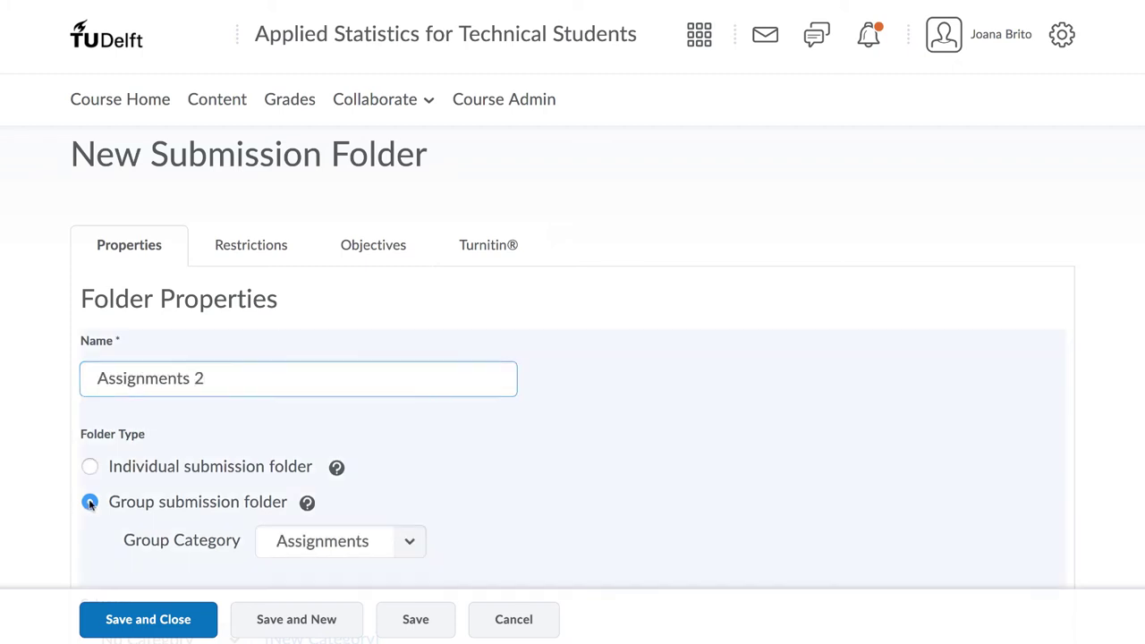
scroll(89, 504, down, 2)
scroll(89, 503, down, 1)
scroll(89, 506, down, 2)
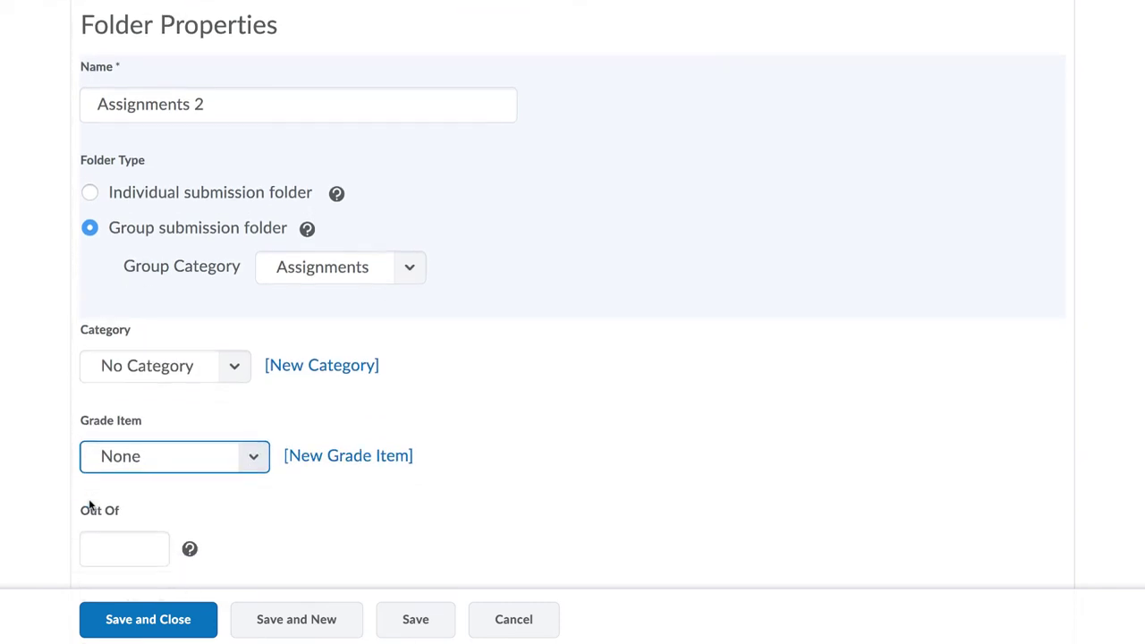
Step: Link the folder to the Assignment 2 grade item, scored out of 10
click(89, 501)
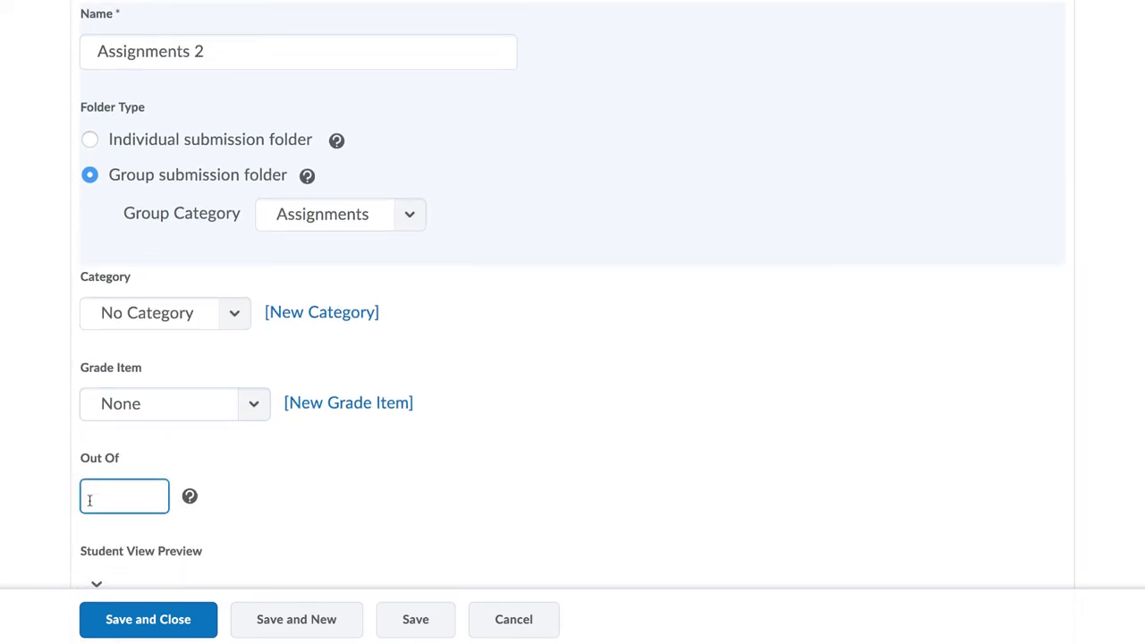
click(140, 409)
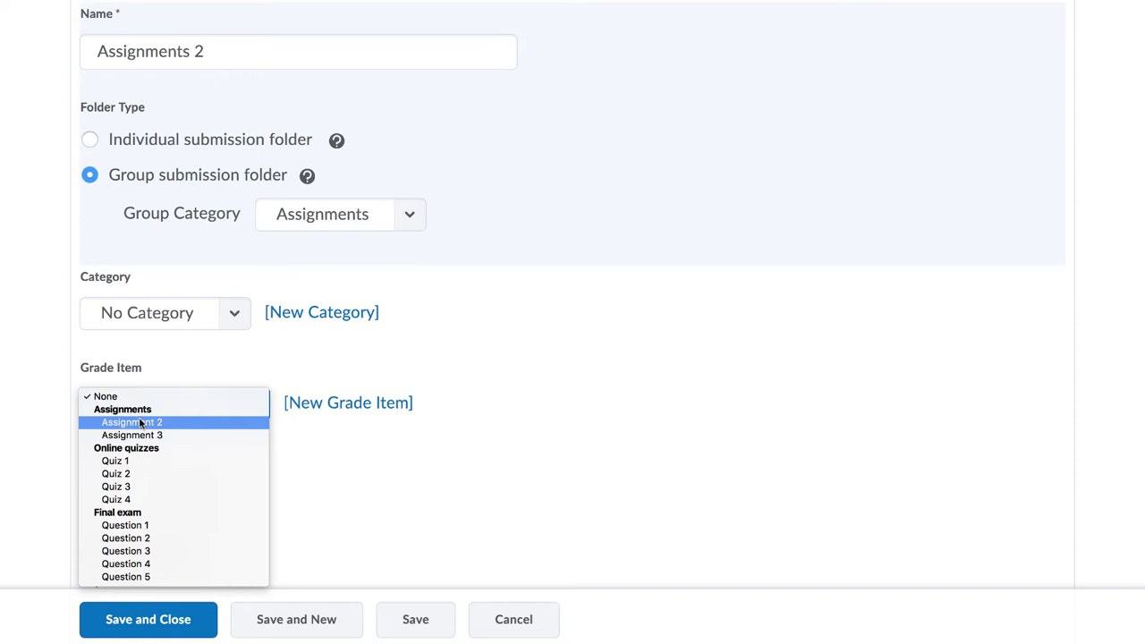
click(139, 422)
click(110, 494)
text(10)
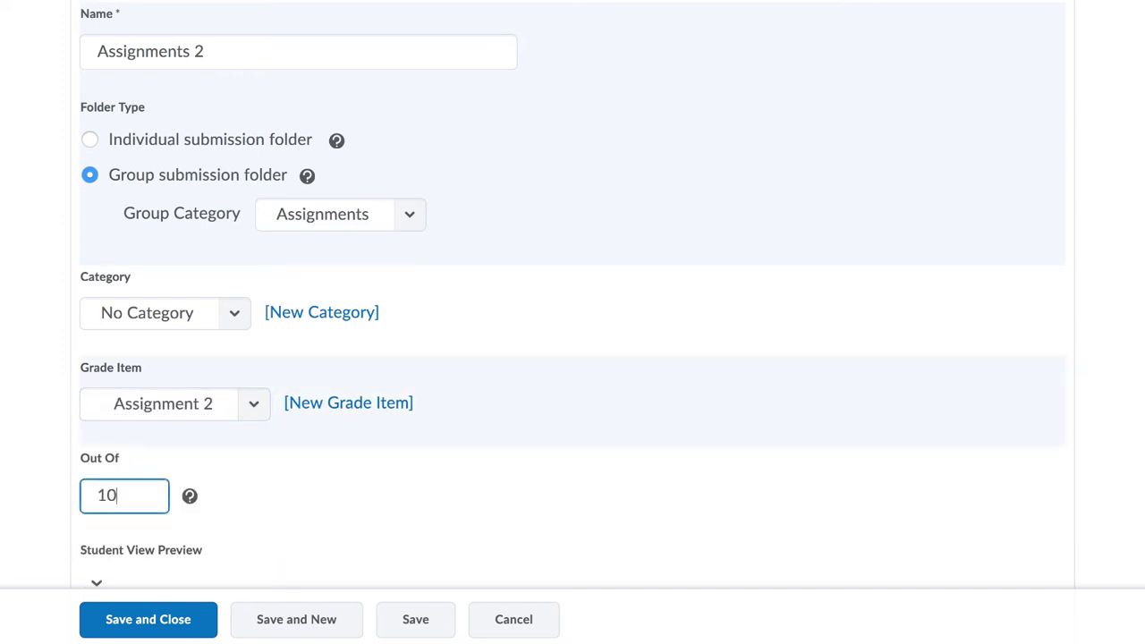
scroll(94, 431, down, 2)
scroll(93, 431, down, 2)
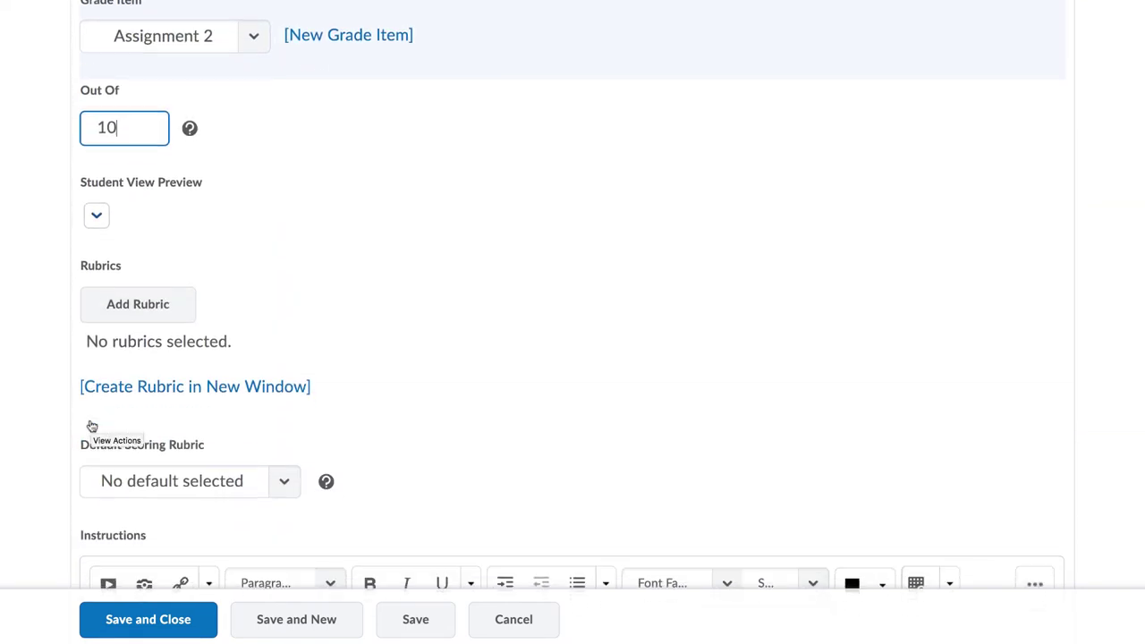
scroll(92, 427, down, 2)
scroll(92, 427, down, 3)
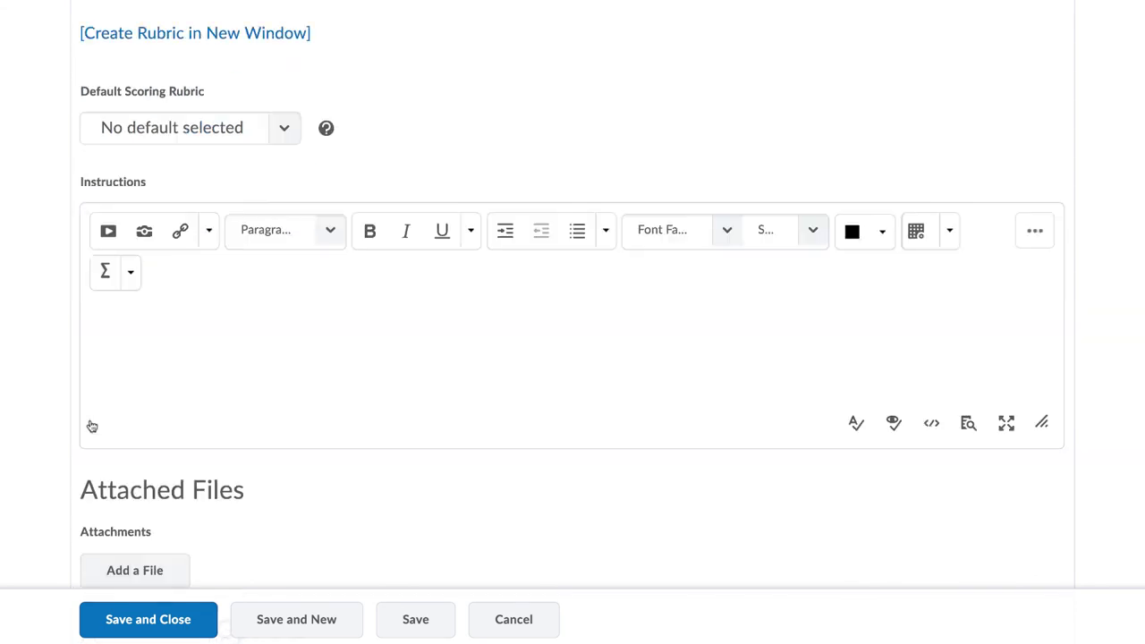
scroll(92, 427, down, 2)
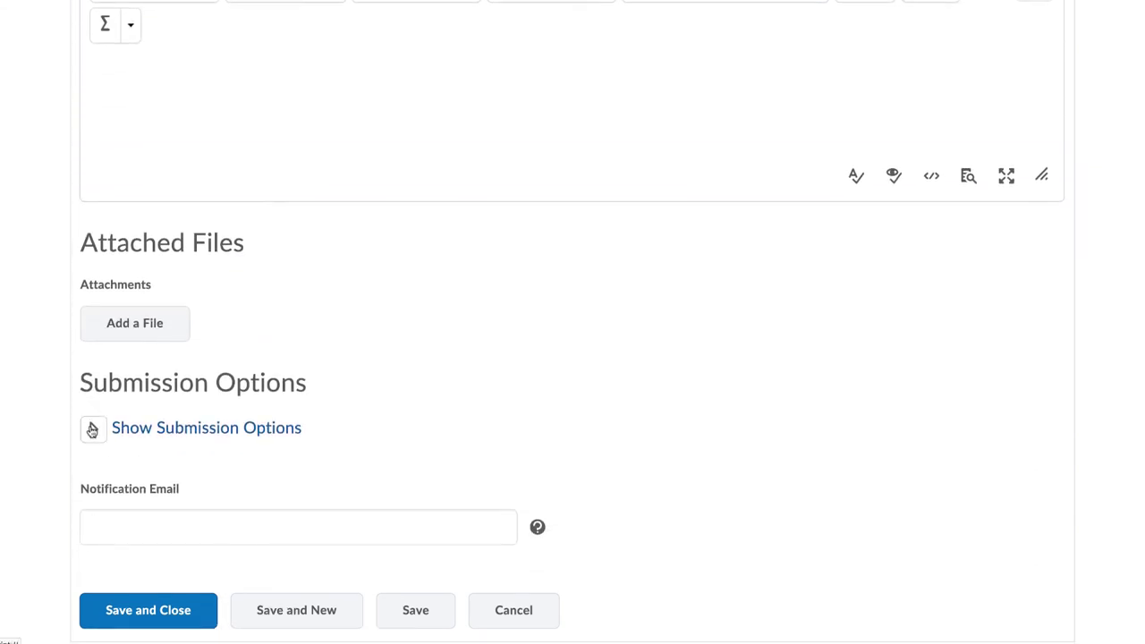
Step: Keep only each group's most recent submission
click(90, 427)
scroll(91, 431, down, 2)
scroll(91, 431, down, 1)
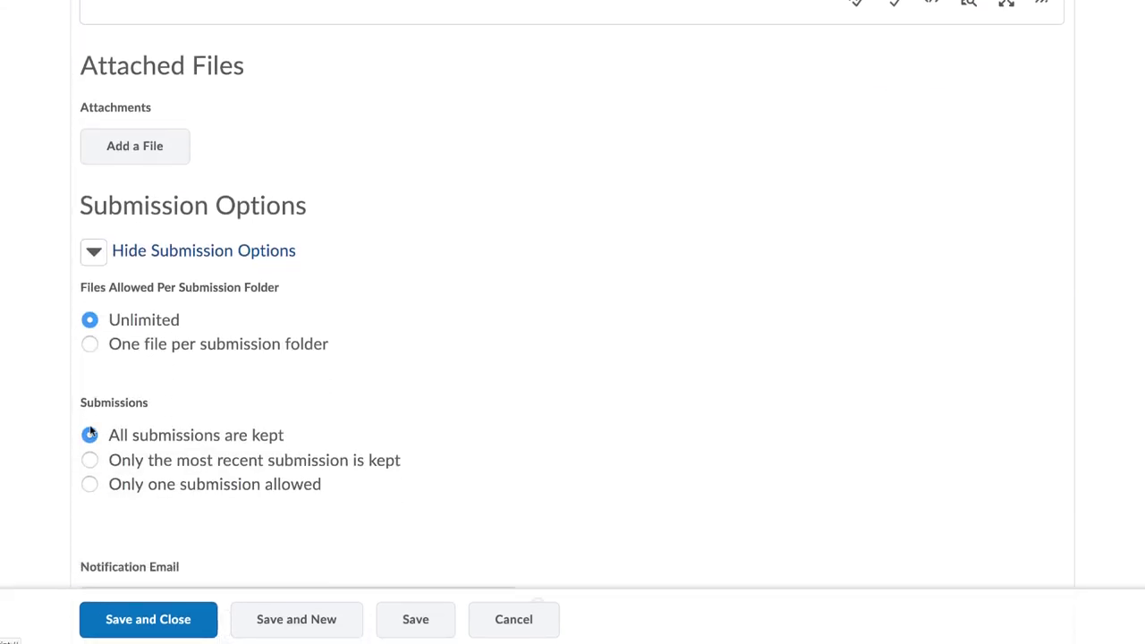
click(90, 383)
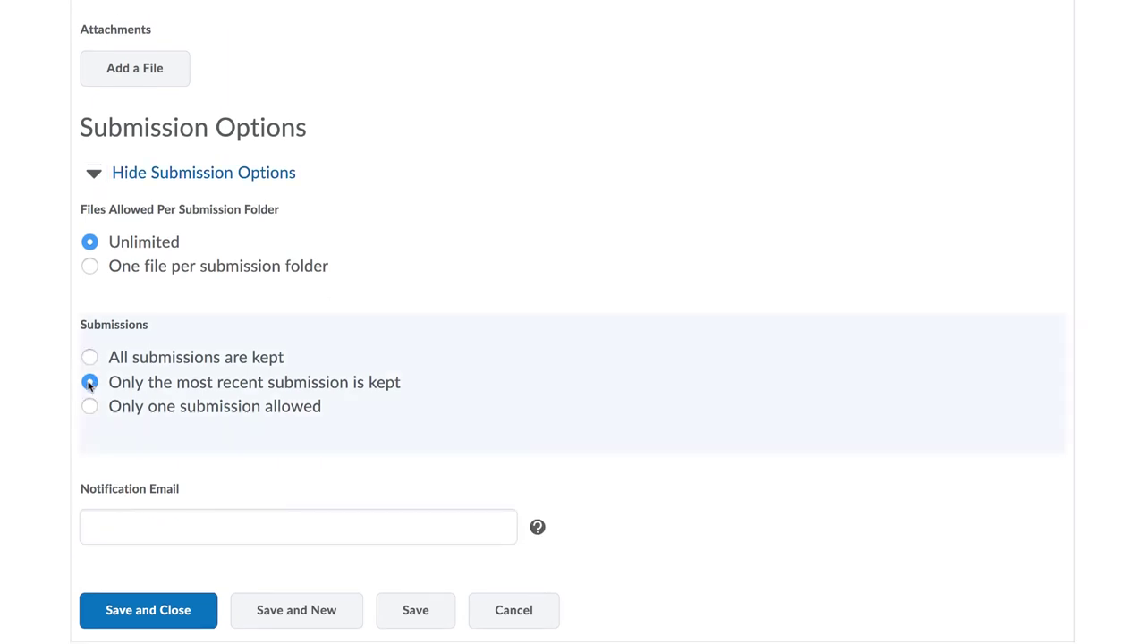
scroll(304, 251, up, 4)
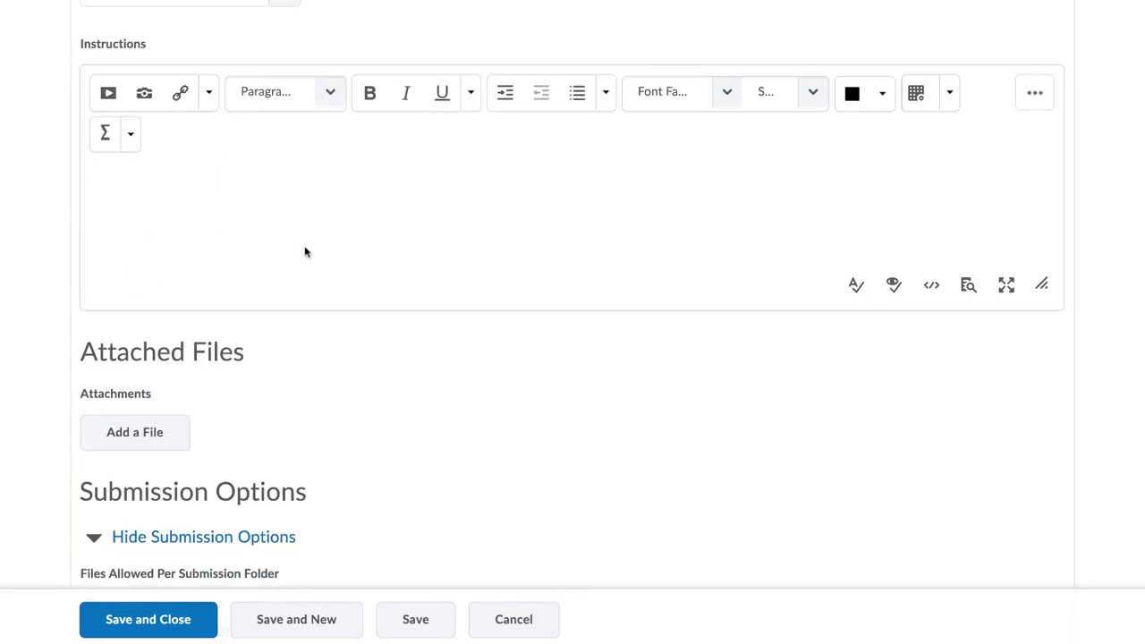
scroll(286, 204, up, 6)
scroll(285, 200, up, 6)
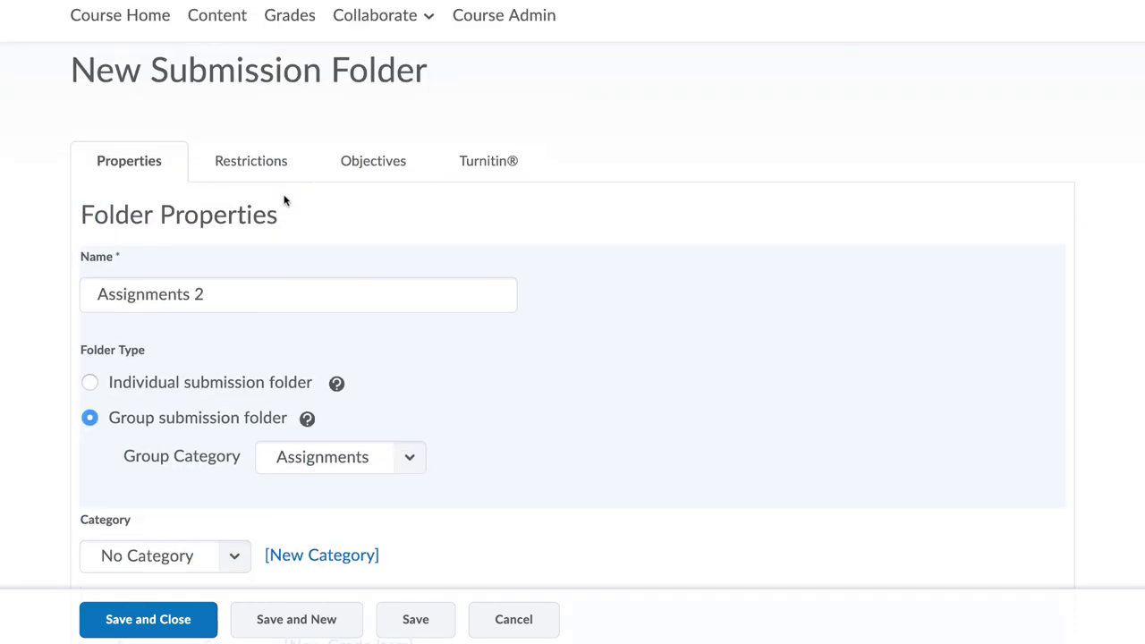
Step: Save Assignments 2 with Turnitin left off and return to the folder list
click(492, 161)
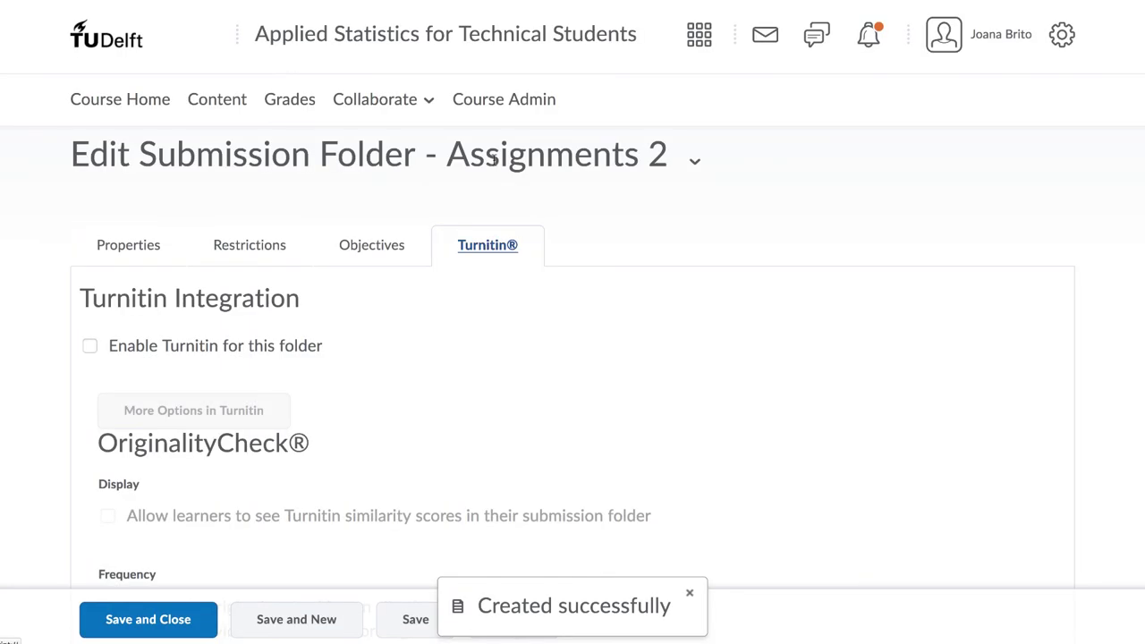
scroll(493, 161, down, 2)
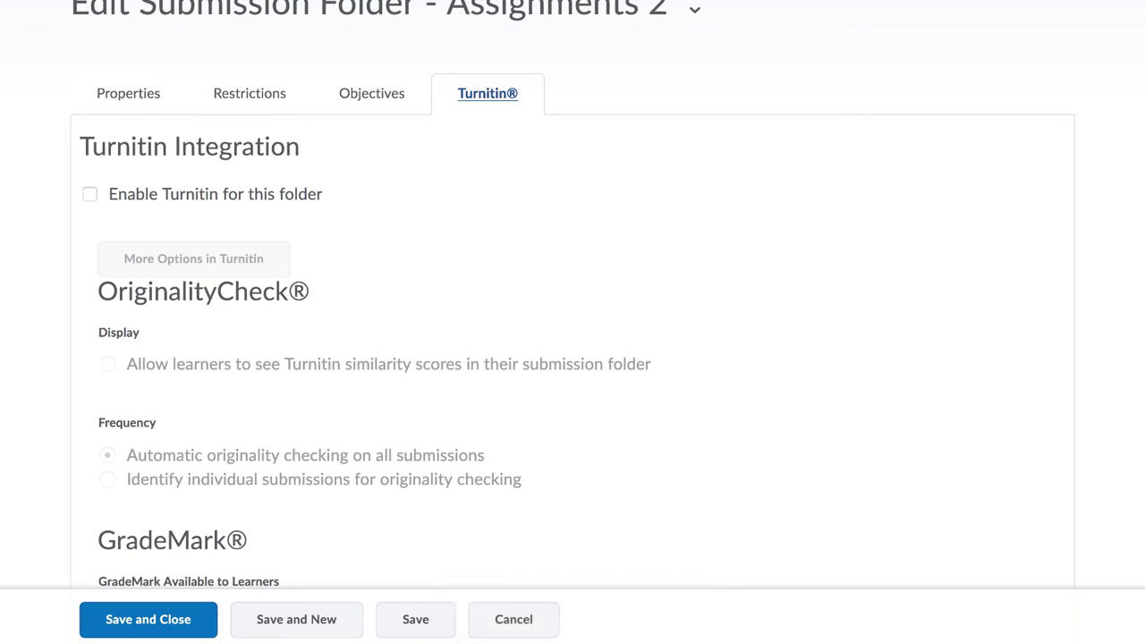
scroll(889, 231, down, 2)
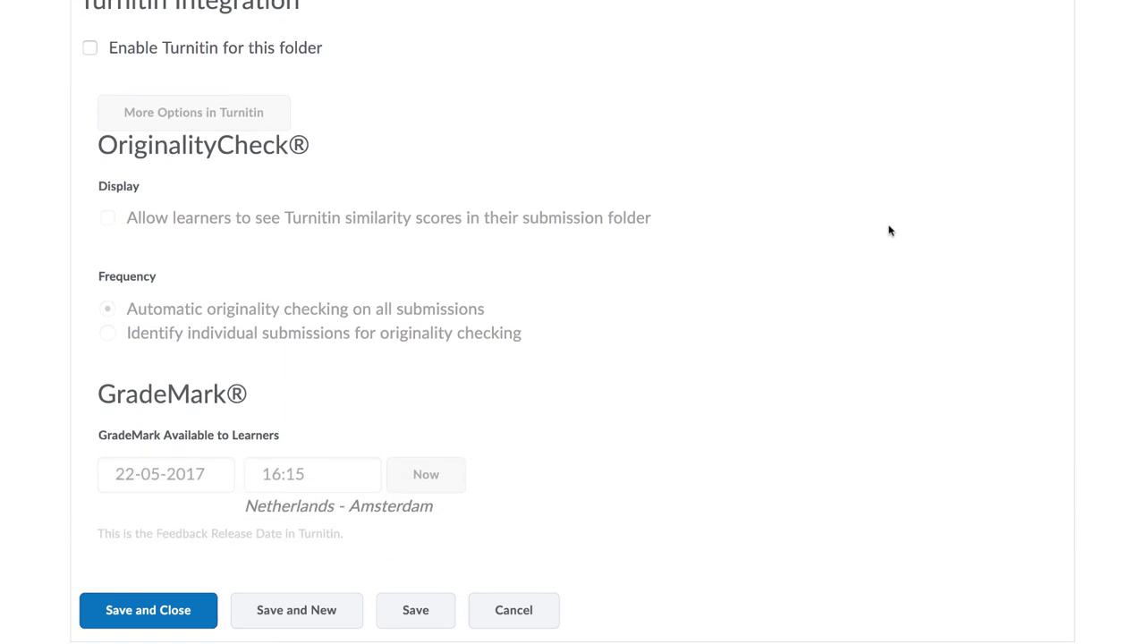
click(117, 611)
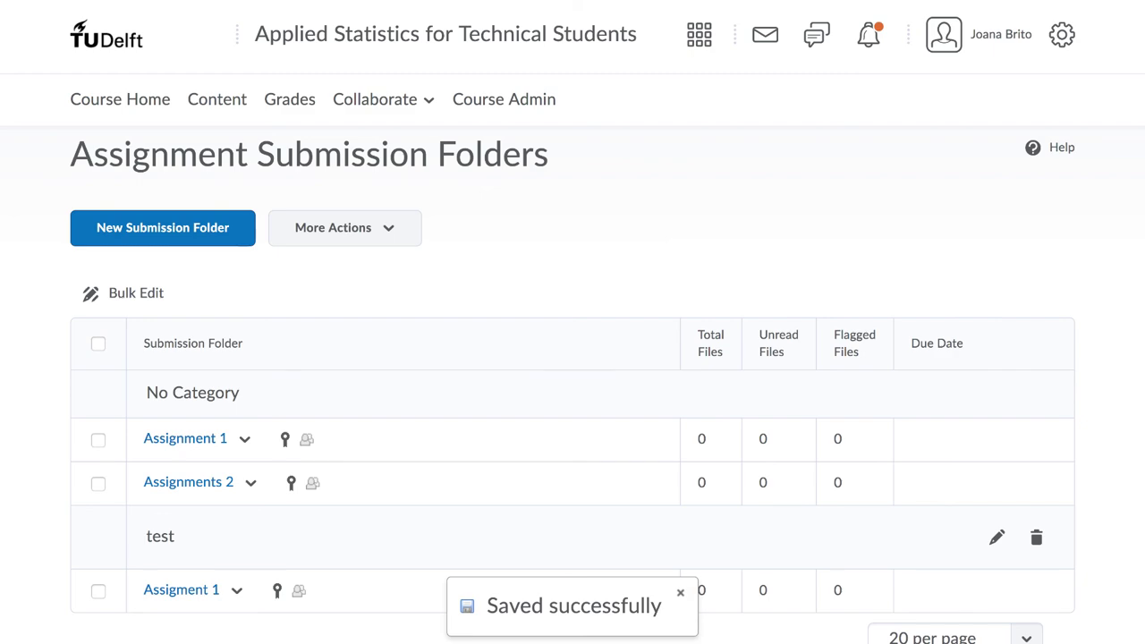